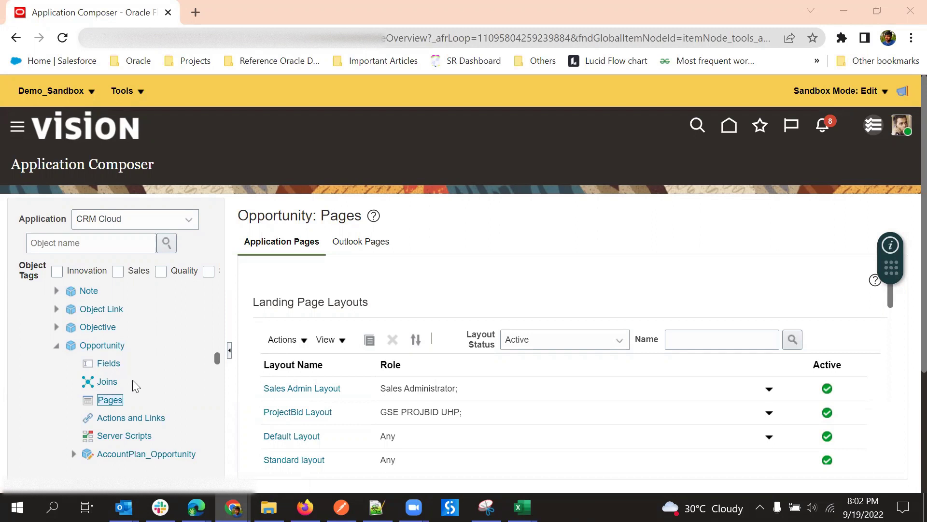
Step: Open the list of joins for the Opportunity standard object
{"action": "left_click", "coordinate": [106, 383]}
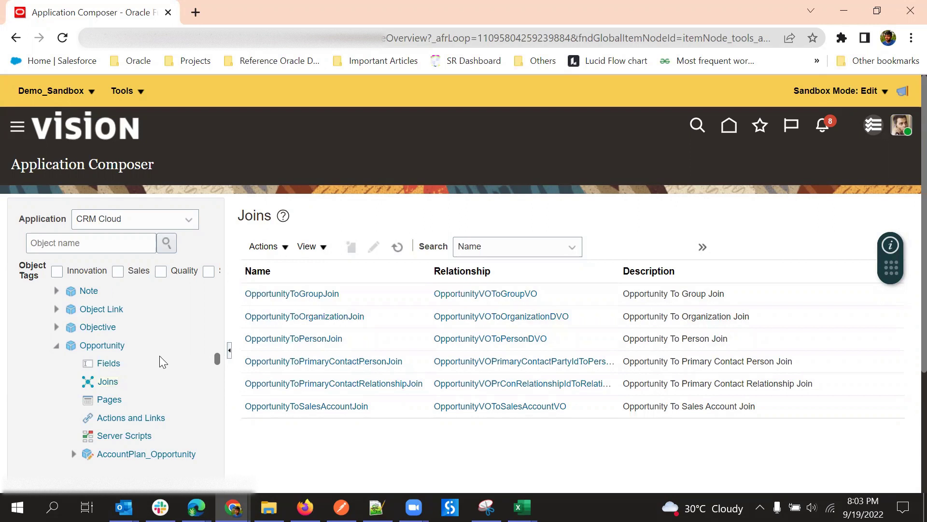
Step: Examine which components Account, Event, Event Team Member and Forecast Territory Details offer in the object tree, and return to Opportunity
{"action": "scroll", "coordinate": [160, 356], "scroll_direction": "up", "scroll_amount": 10}
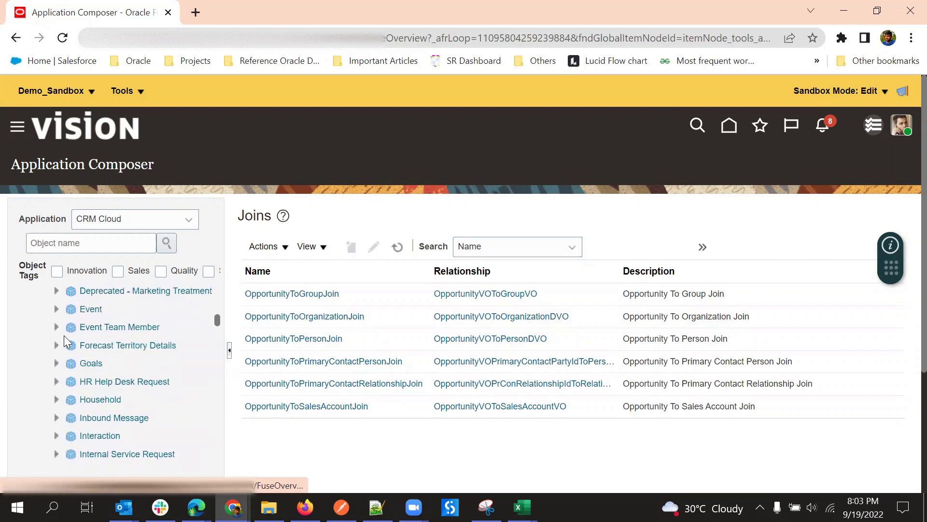
{"action": "scroll", "coordinate": [64, 337], "scroll_direction": "up", "scroll_amount": 10}
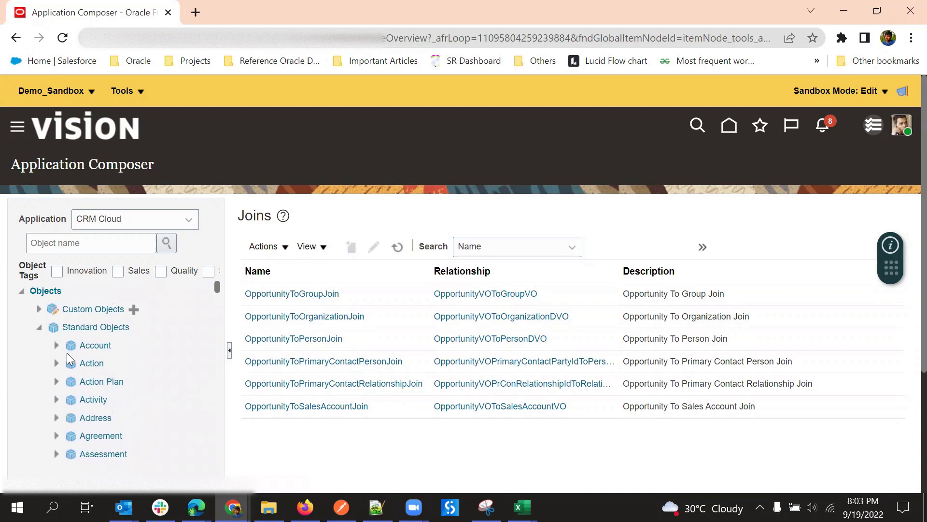
{"action": "left_click", "coordinate": [57, 345]}
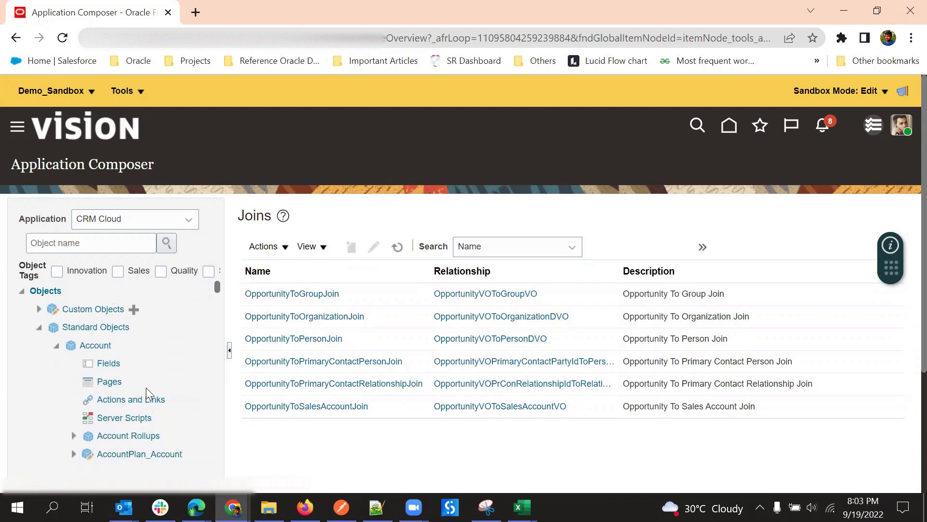
{"action": "left_click", "coordinate": [60, 348]}
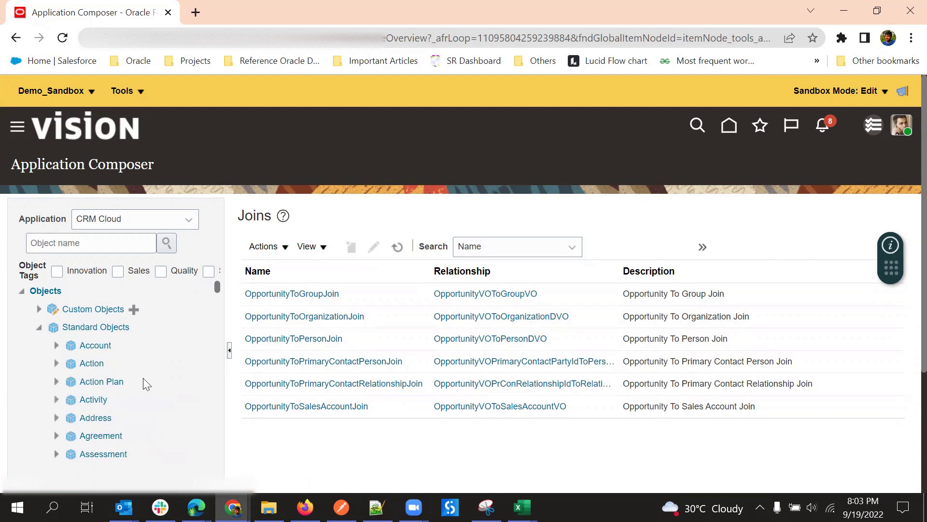
{"action": "scroll", "coordinate": [130, 367], "scroll_direction": "down", "scroll_amount": 3}
{"action": "scroll", "coordinate": [143, 366], "scroll_direction": "down", "scroll_amount": 10}
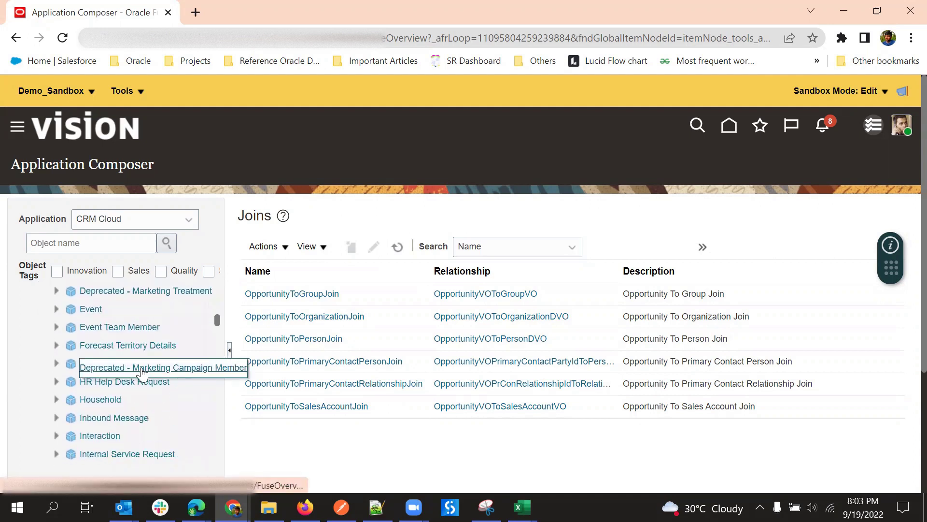
{"action": "left_click", "coordinate": [57, 310]}
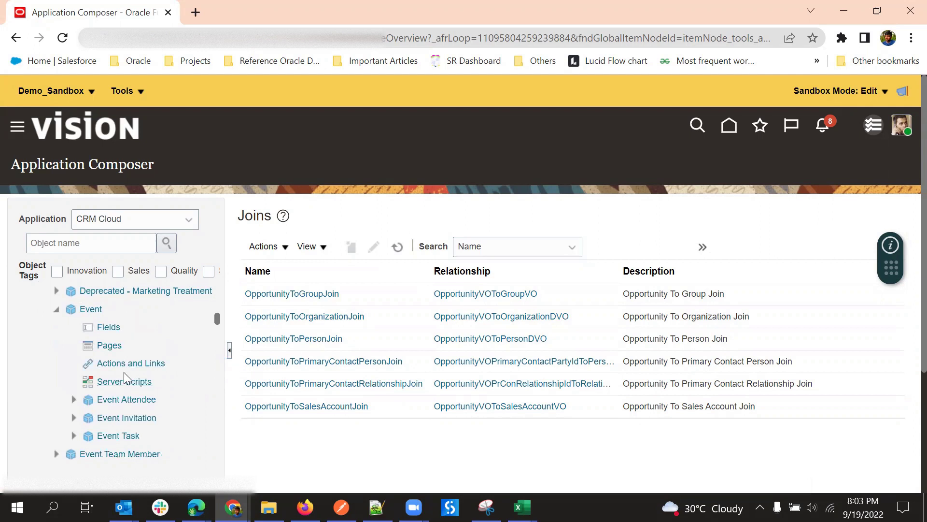
{"action": "left_click", "coordinate": [57, 310]}
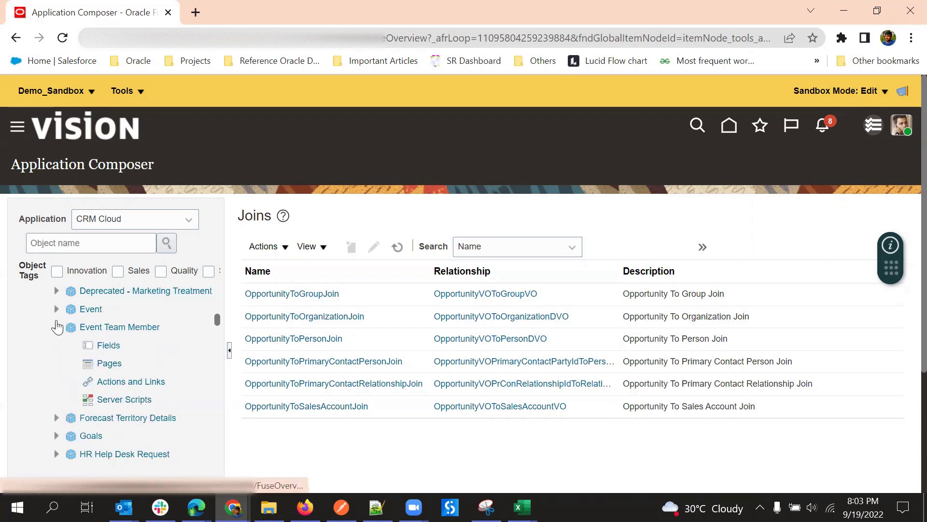
{"action": "left_click", "coordinate": [56, 325]}
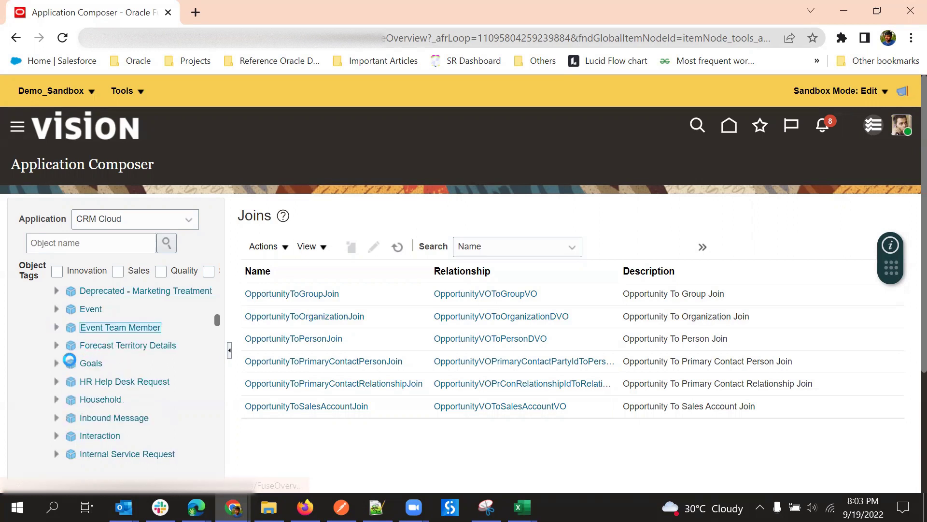
{"action": "left_click", "coordinate": [56, 345]}
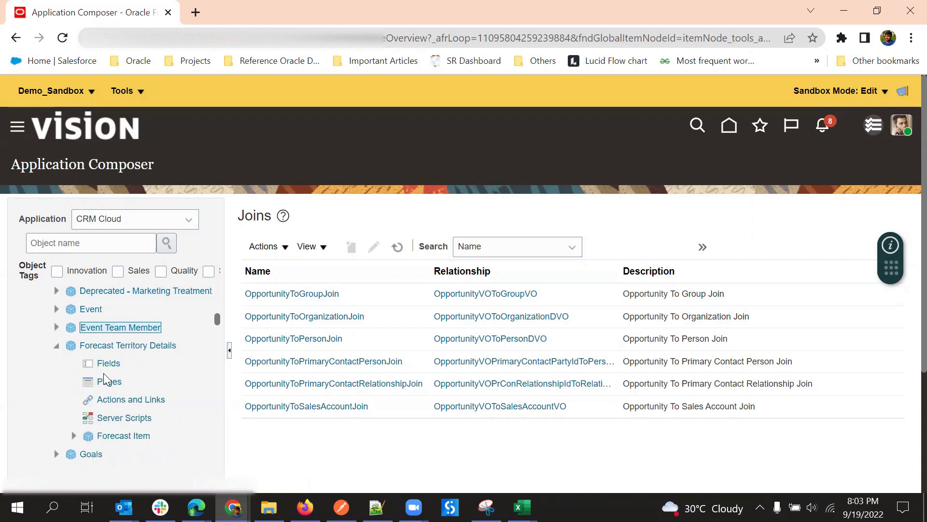
{"action": "left_click", "coordinate": [58, 346]}
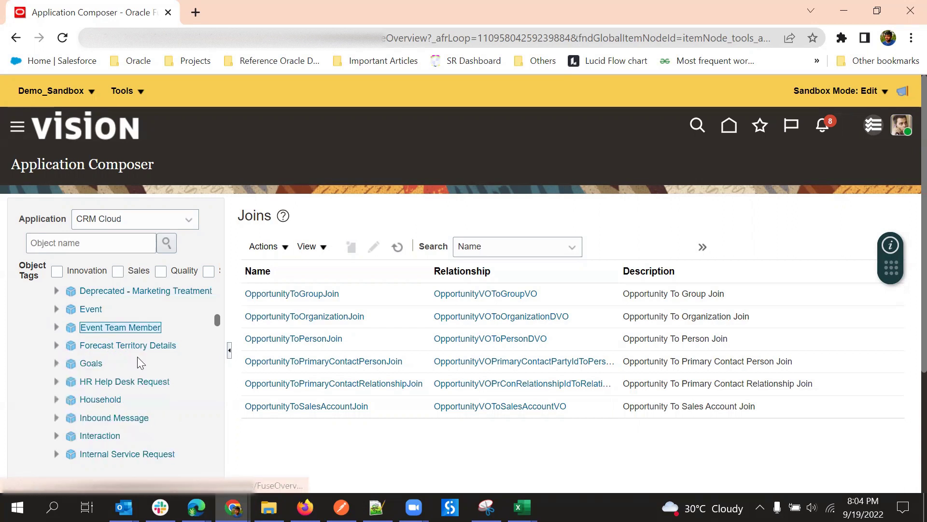
{"action": "scroll", "coordinate": [137, 357], "scroll_direction": "down", "scroll_amount": 2}
{"action": "scroll", "coordinate": [130, 365], "scroll_direction": "down", "scroll_amount": 3}
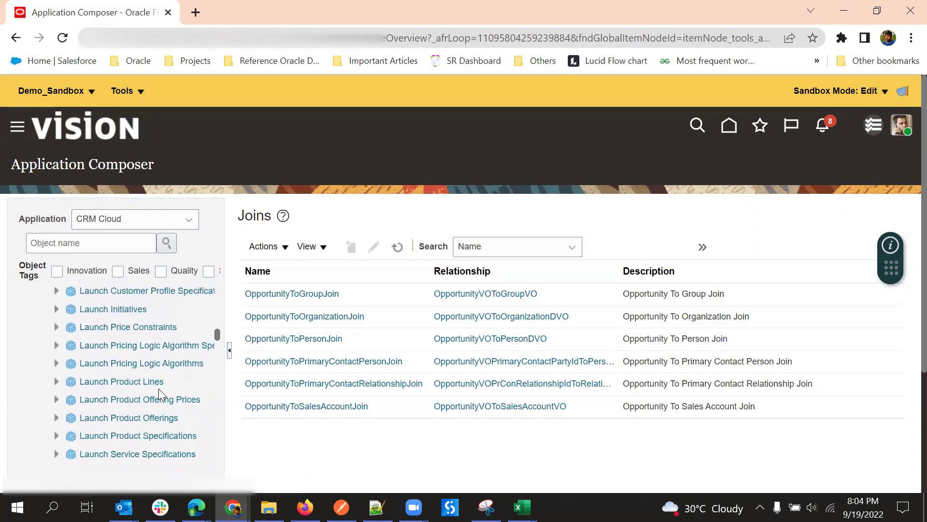
{"action": "scroll", "coordinate": [290, 333], "scroll_direction": "down", "scroll_amount": 2}
{"action": "scroll", "coordinate": [129, 295], "scroll_direction": "down", "scroll_amount": 2}
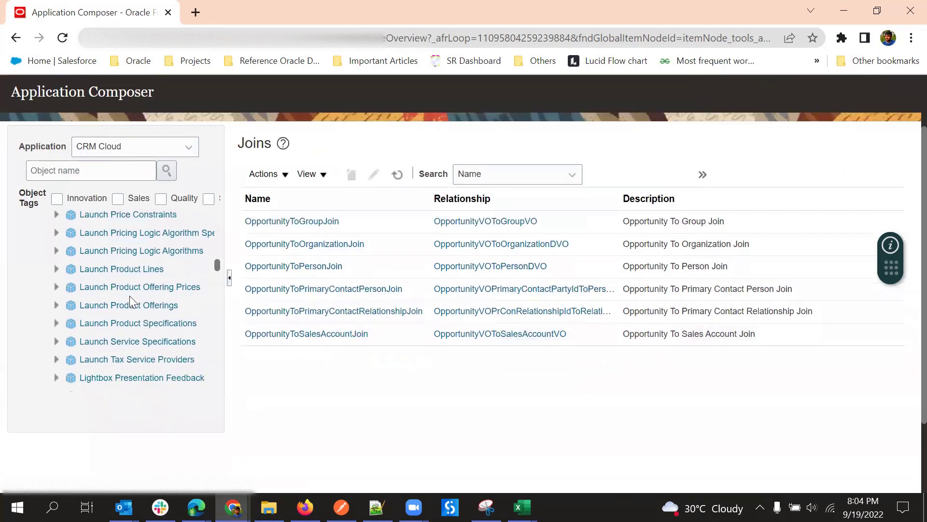
{"action": "scroll", "coordinate": [129, 296], "scroll_direction": "down", "scroll_amount": 1}
{"action": "scroll", "coordinate": [129, 296], "scroll_direction": "down", "scroll_amount": 3}
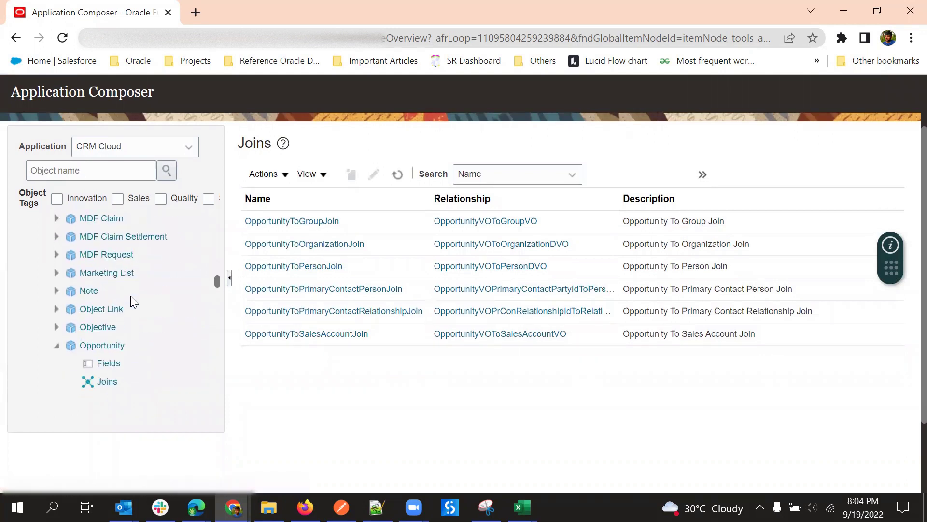
{"action": "scroll", "coordinate": [131, 296], "scroll_direction": "down", "scroll_amount": 1}
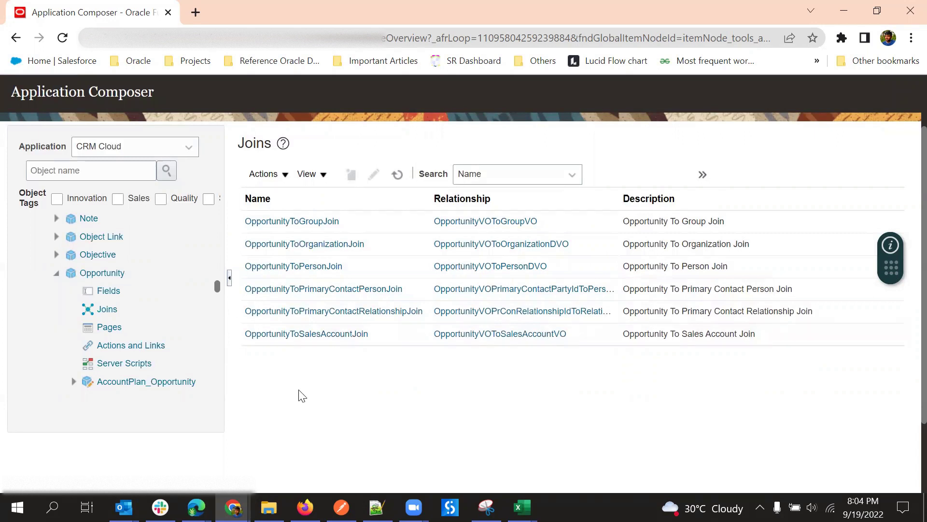
Step: Open OpportunityToOrganizationJoin and start creating a new join field in it
{"action": "left_click", "coordinate": [314, 245]}
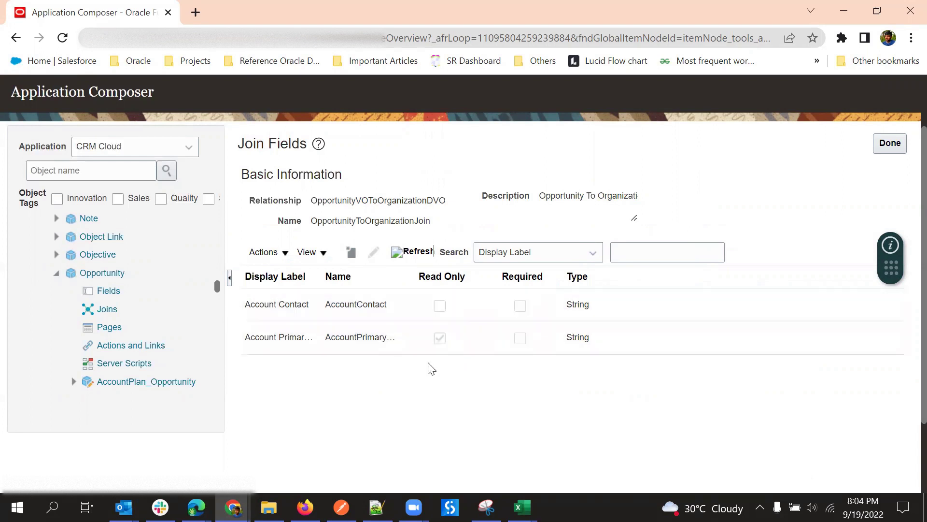
{"action": "left_click", "coordinate": [390, 304]}
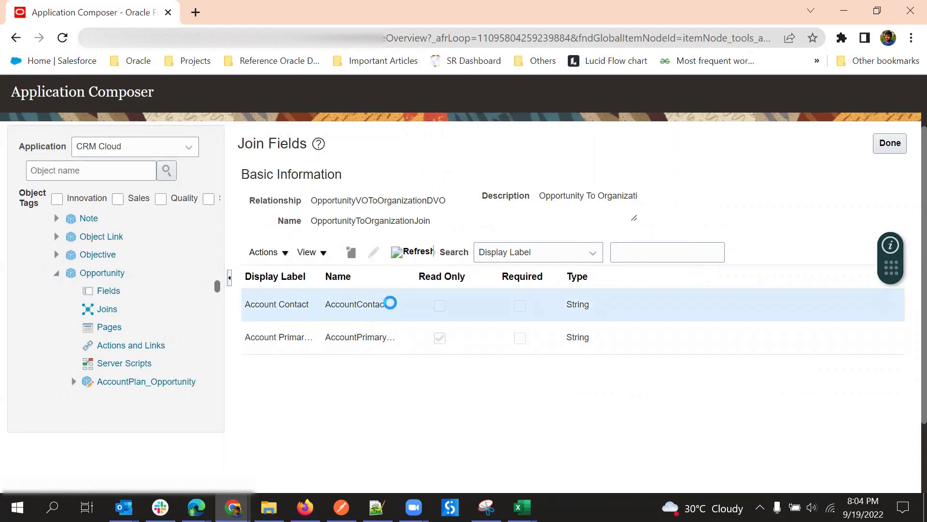
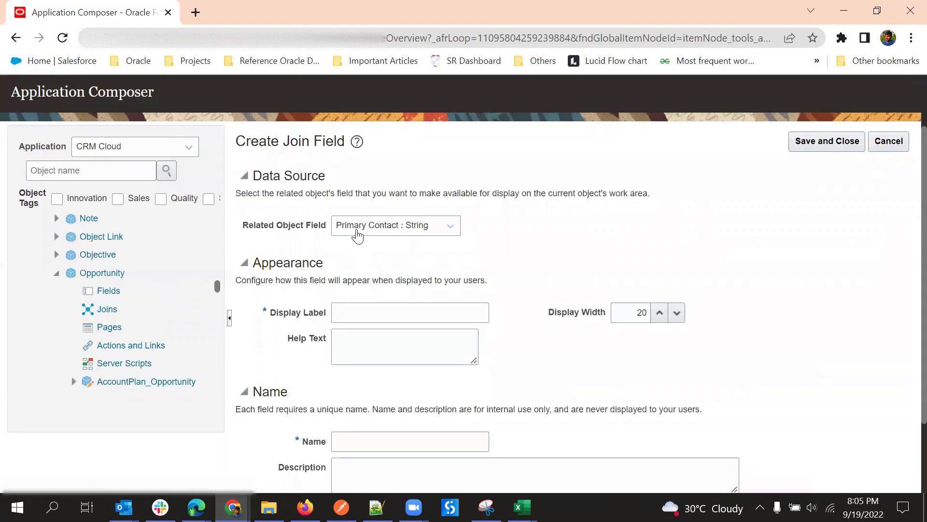
Step: Examine the join field's creation settings and the organization fields available as its related object field
{"action": "left_click", "coordinate": [357, 227]}
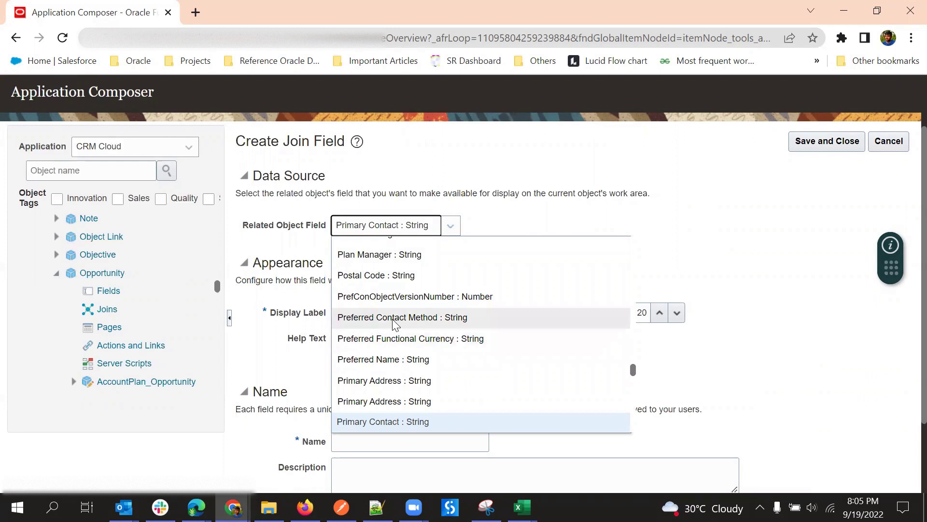
{"action": "left_click", "coordinate": [699, 229]}
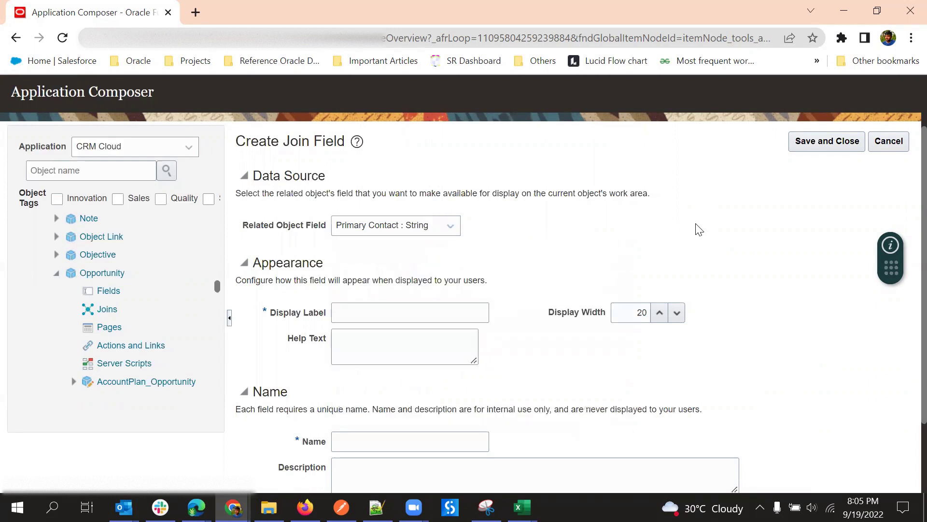
{"action": "scroll", "coordinate": [492, 274], "scroll_direction": "down", "scroll_amount": 2}
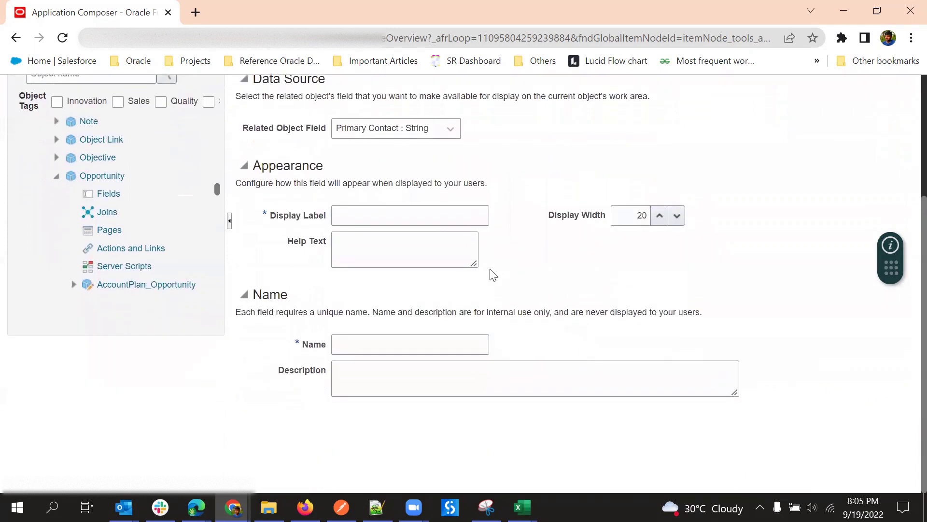
{"action": "scroll", "coordinate": [492, 274], "scroll_direction": "up", "scroll_amount": 2}
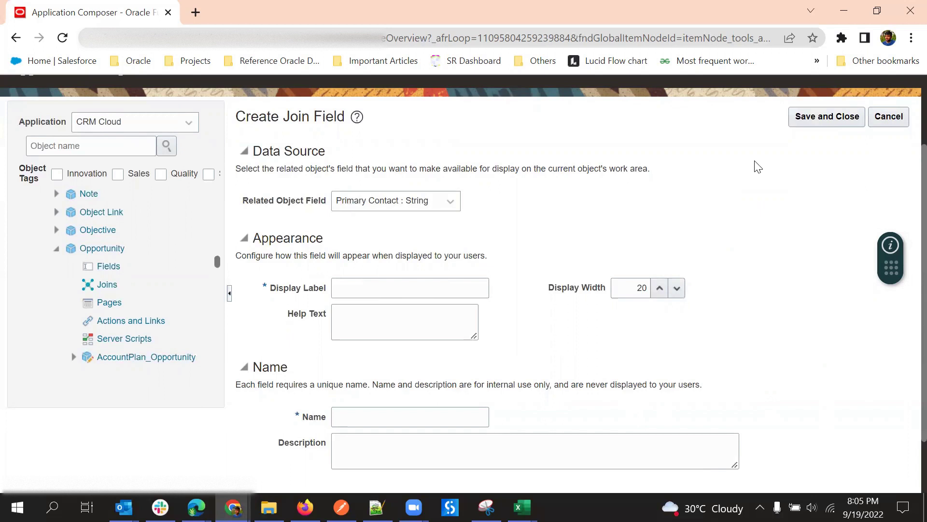
{"action": "left_click", "coordinate": [431, 202]}
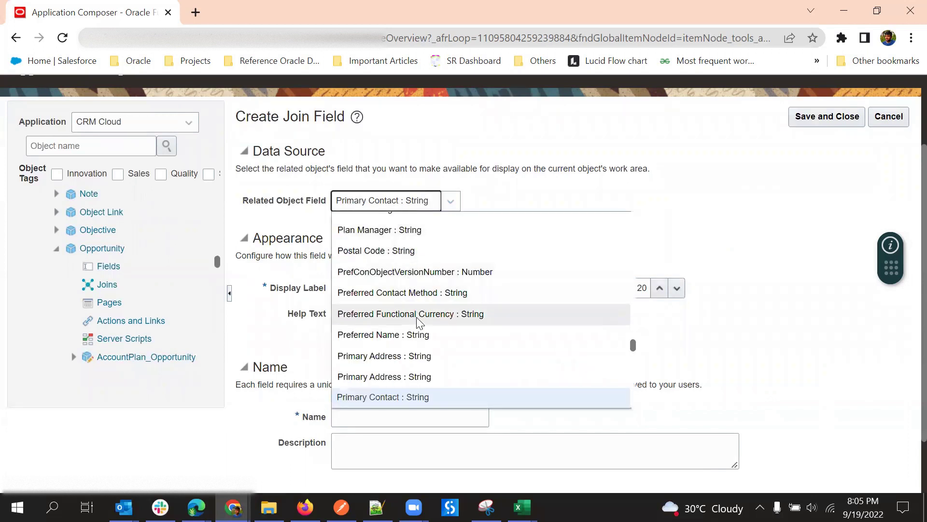
{"action": "scroll", "coordinate": [407, 353], "scroll_direction": "down", "scroll_amount": 2}
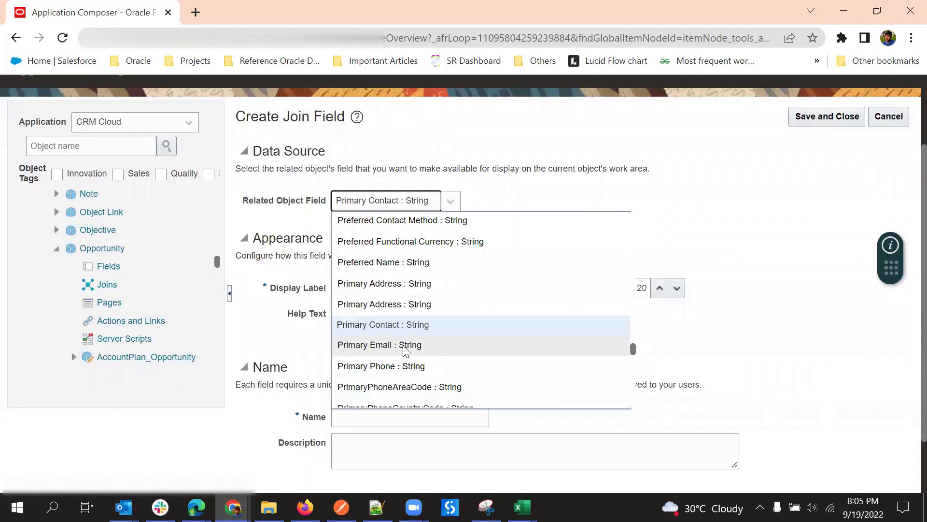
{"action": "scroll", "coordinate": [403, 350], "scroll_direction": "down", "scroll_amount": 2}
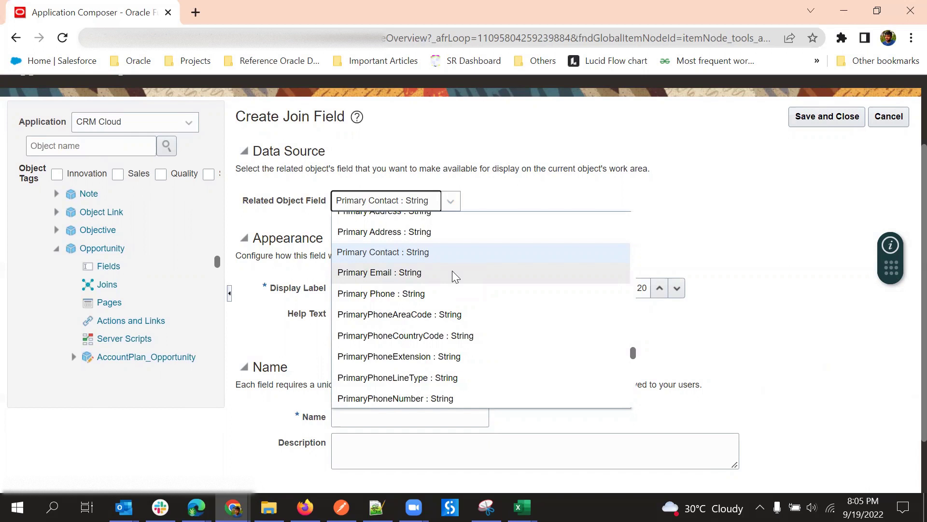
{"action": "scroll", "coordinate": [454, 299], "scroll_direction": "down", "scroll_amount": 3}
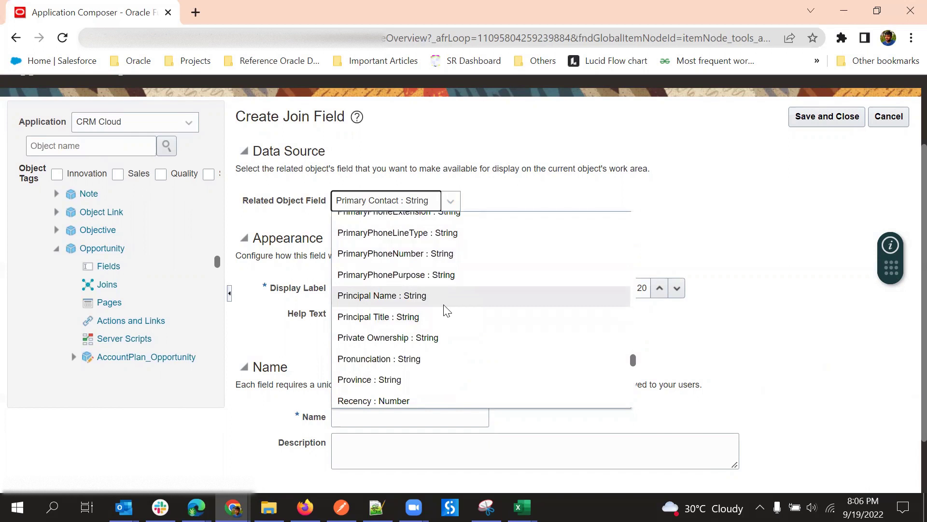
{"action": "left_click", "coordinate": [603, 189]}
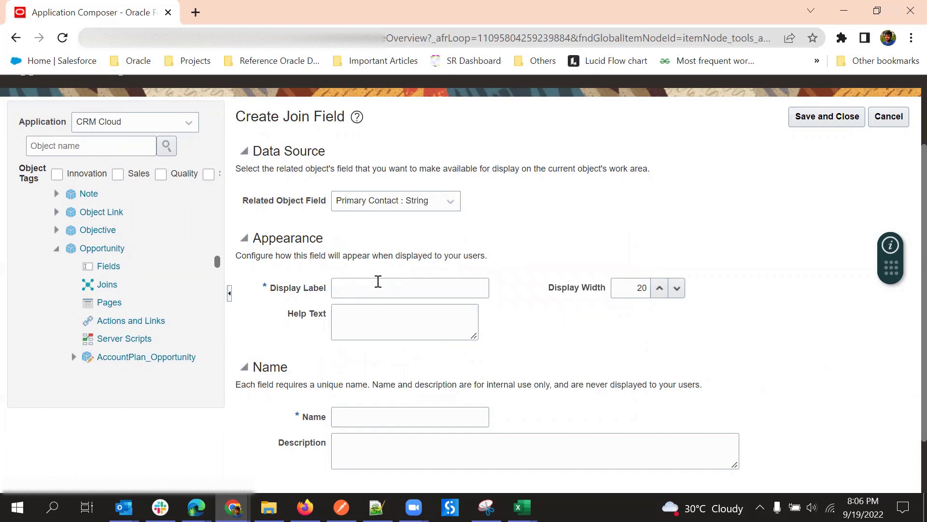
Step: Set the join field's related object field to Primary Email : String
{"action": "left_click", "coordinate": [376, 213]}
{"action": "scroll", "coordinate": [401, 300], "scroll_direction": "down", "scroll_amount": 2}
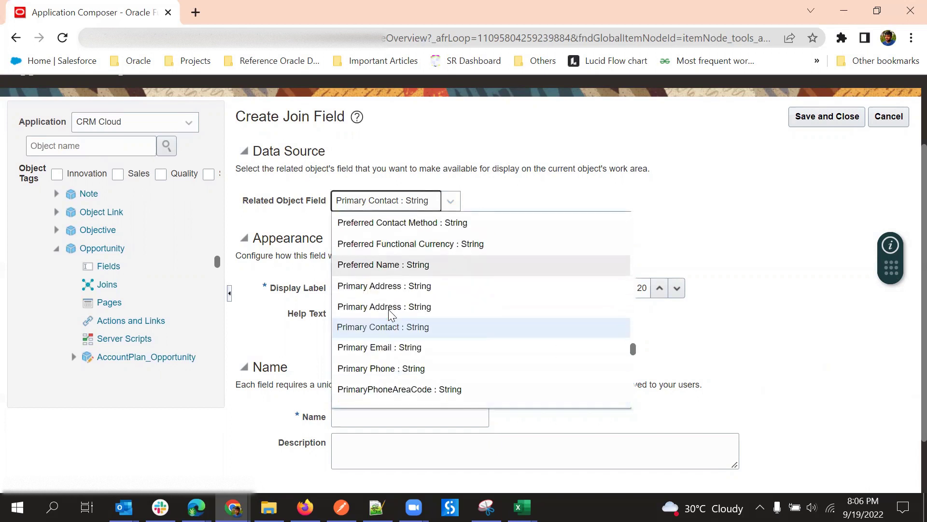
{"action": "left_click", "coordinate": [410, 345]}
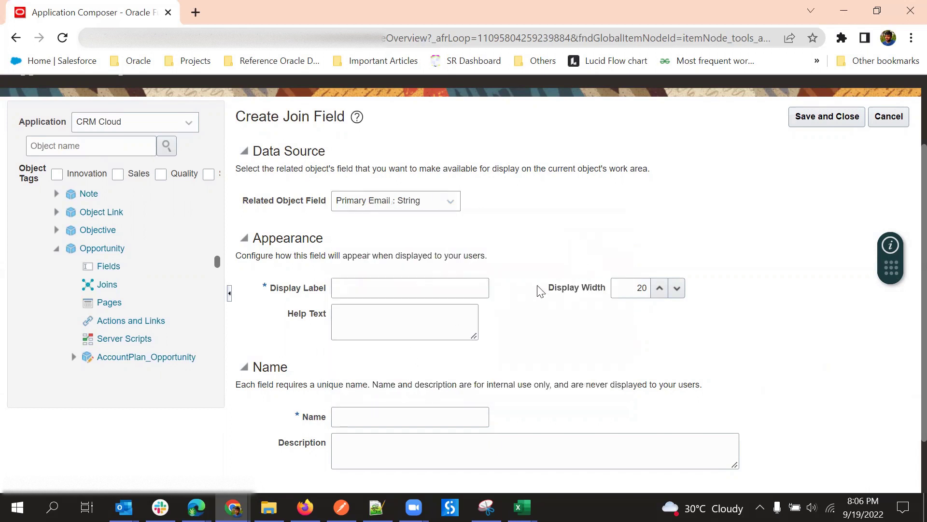
Step: Enter "Account Primary Email" as the join field's display label
{"action": "left_click", "coordinate": [414, 288]}
{"action": "type", "text": "A"}
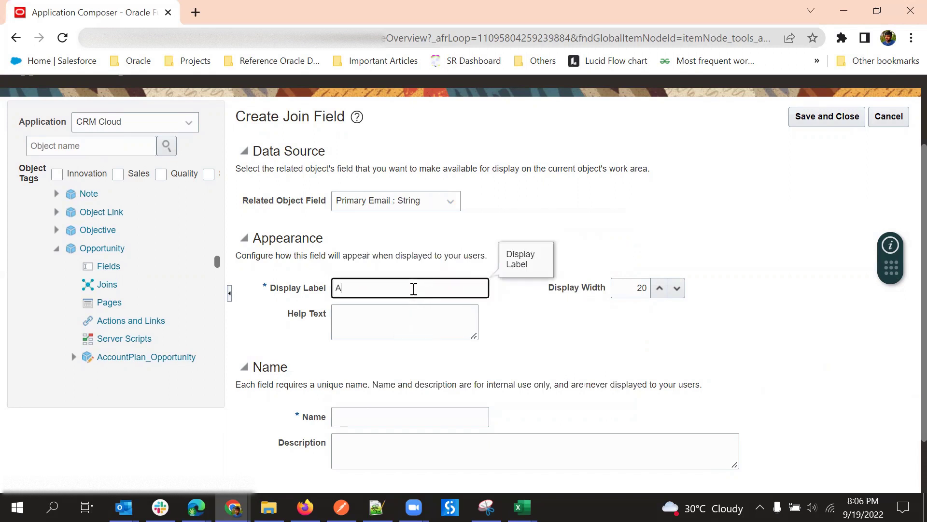
{"action": "type", "text": "ccount Prima"}
{"action": "type", "text": "y"}
{"action": "key", "text": "BackSpace"}
{"action": "key", "text": "BackSpace"}
{"action": "type", "text": "ry Email"}
{"action": "left_click", "coordinate": [540, 295]}
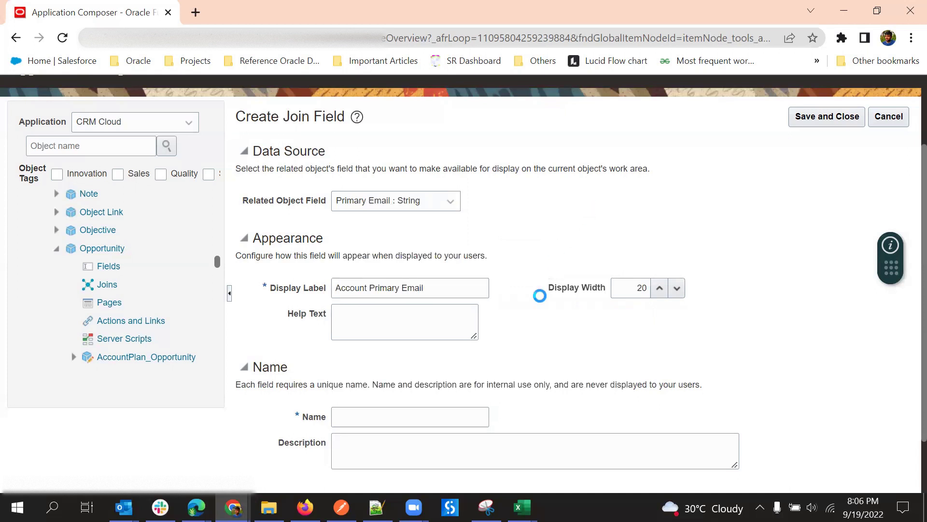
Step: Save and close the new join field, and review the join's list of fields
{"action": "scroll", "coordinate": [522, 297], "scroll_direction": "down", "scroll_amount": 1}
{"action": "scroll", "coordinate": [522, 297], "scroll_direction": "up", "scroll_amount": 3}
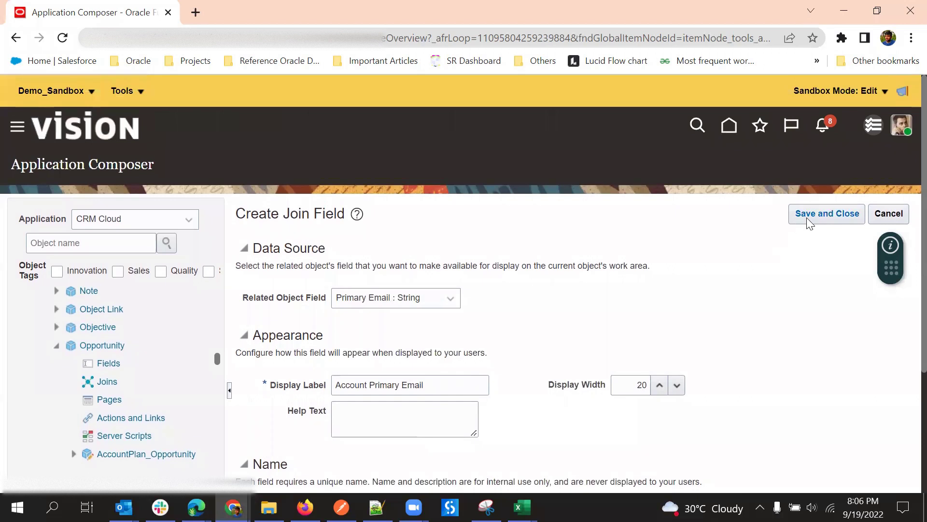
{"action": "left_click", "coordinate": [810, 223]}
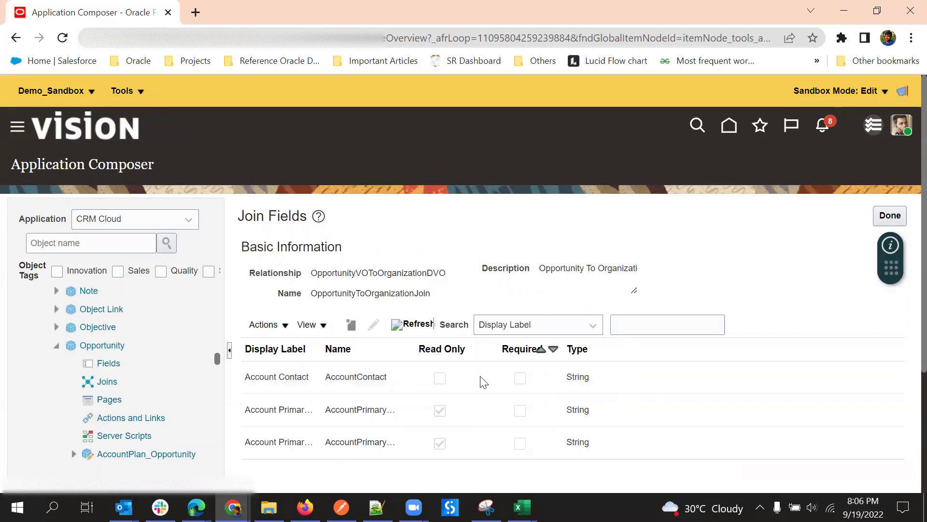
{"action": "scroll", "coordinate": [464, 302], "scroll_direction": "down", "scroll_amount": 3}
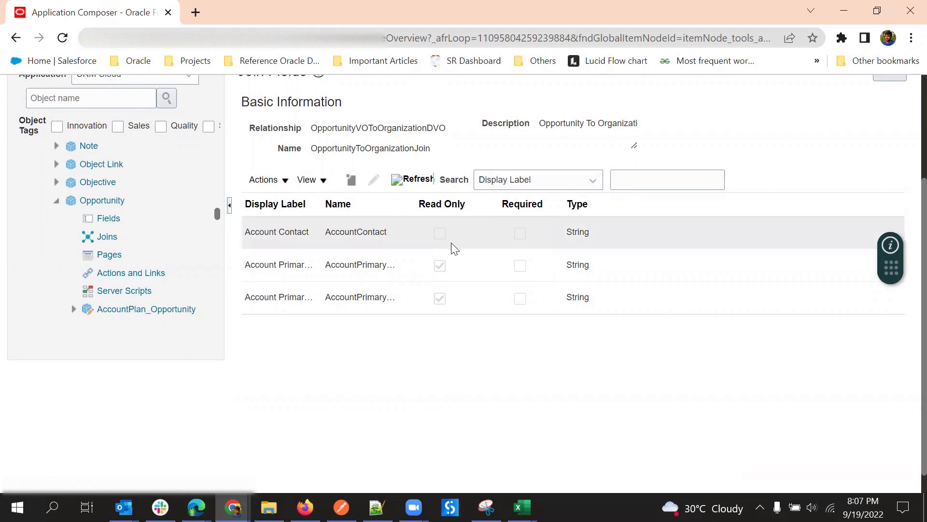
{"action": "scroll", "coordinate": [454, 249], "scroll_direction": "up", "scroll_amount": 3}
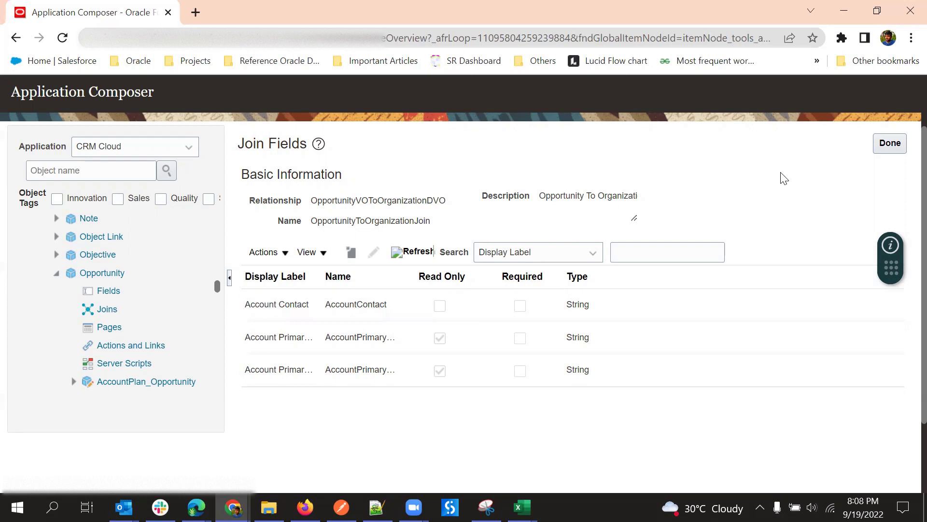
Step: Leave the join's field list and open the Opportunity object's Default Custom Layout from its details page layouts
{"action": "left_click", "coordinate": [890, 143]}
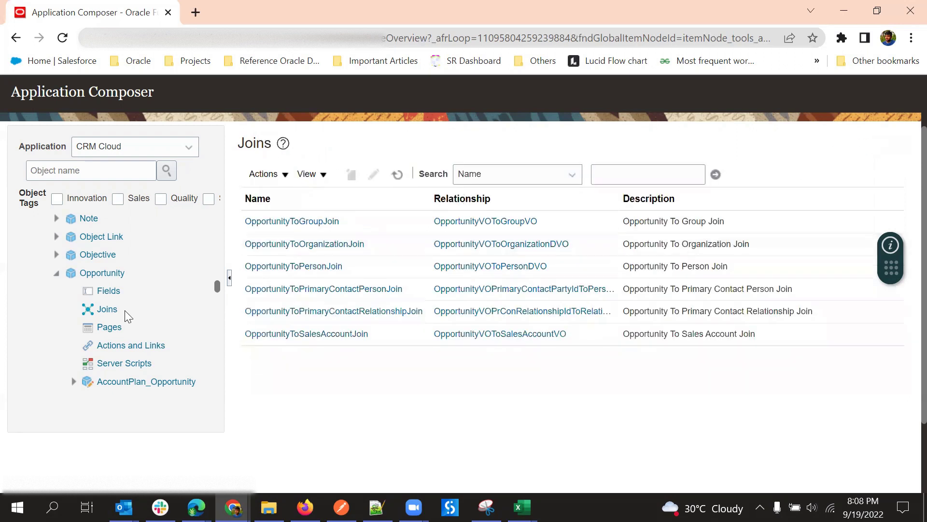
{"action": "left_click", "coordinate": [114, 330]}
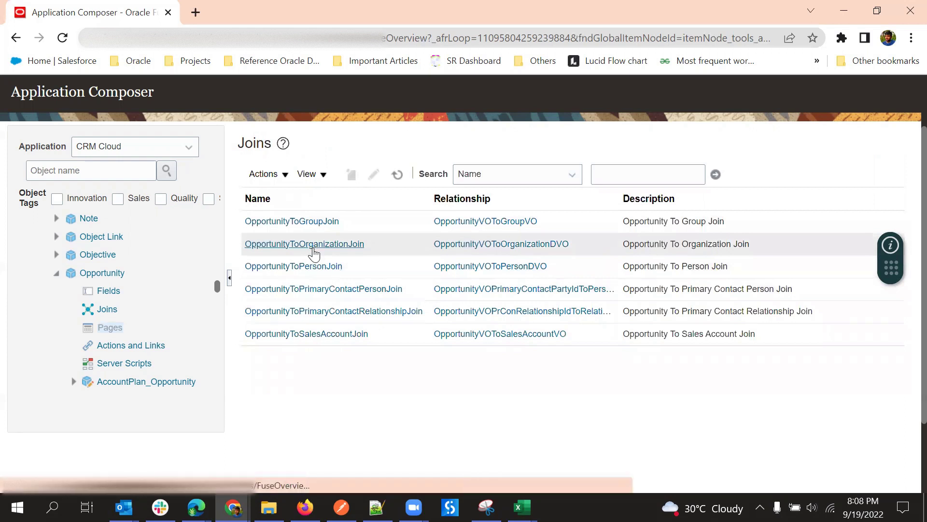
{"action": "scroll", "coordinate": [306, 290], "scroll_direction": "down", "scroll_amount": 2}
{"action": "scroll", "coordinate": [302, 307], "scroll_direction": "up", "scroll_amount": 3}
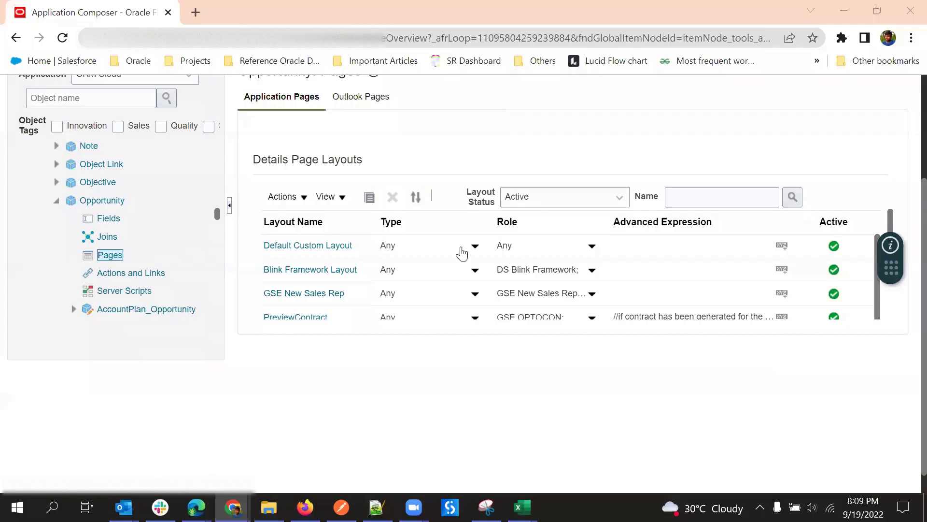
{"action": "left_click", "coordinate": [333, 245]}
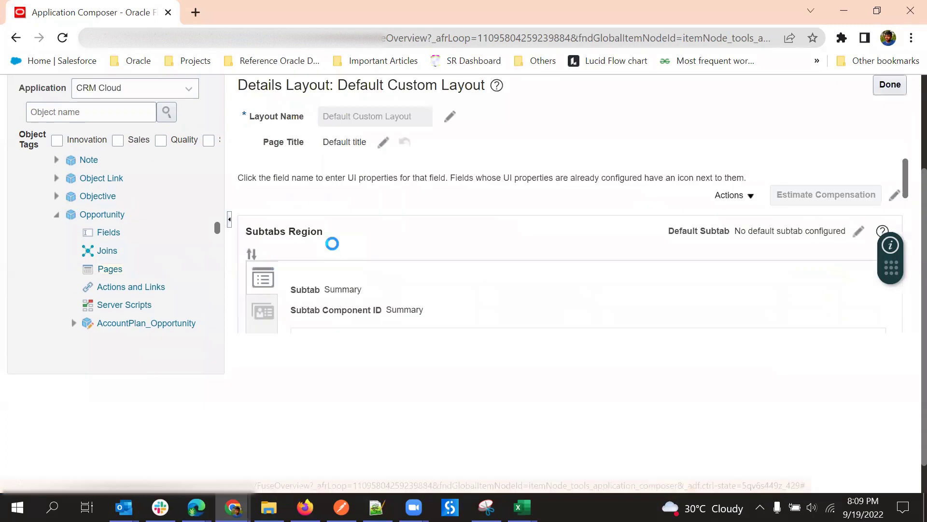
Step: Add the Account Primary Email join field to the end of the Summary subtab's selected fields, then save and close
{"action": "scroll", "coordinate": [384, 252], "scroll_direction": "down", "scroll_amount": 5}
{"action": "scroll", "coordinate": [471, 240], "scroll_direction": "up", "scroll_amount": 2}
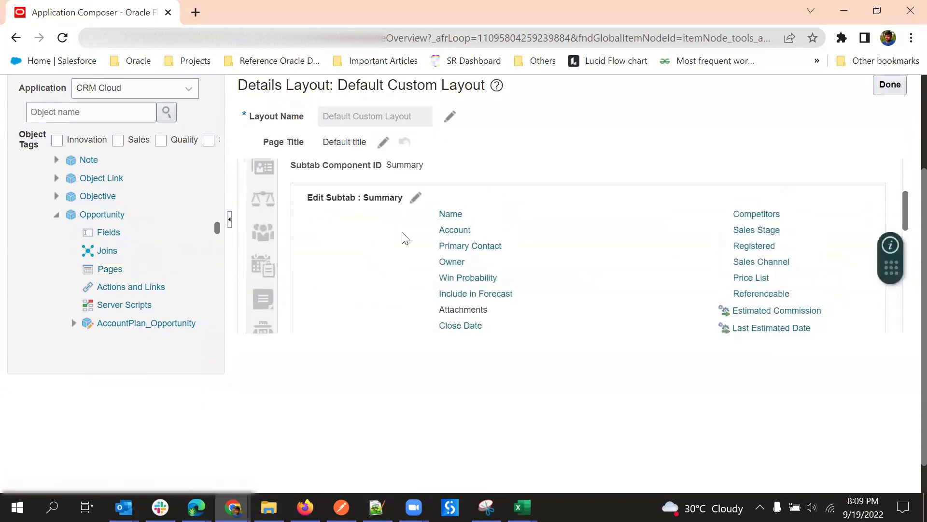
{"action": "left_click", "coordinate": [414, 199]}
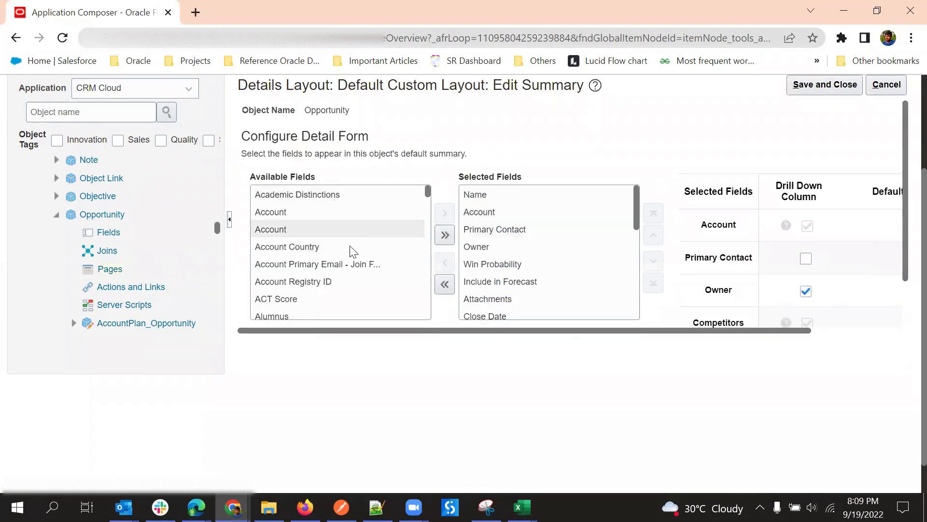
{"action": "scroll", "coordinate": [511, 272], "scroll_direction": "down", "scroll_amount": 5}
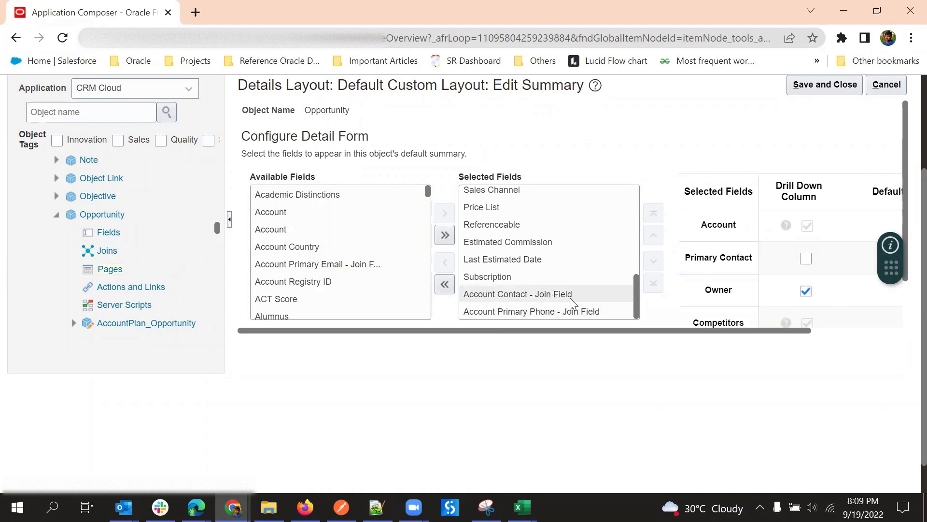
{"action": "left_click_drag", "start_coordinate": [352, 263], "coordinate": [527, 314]}
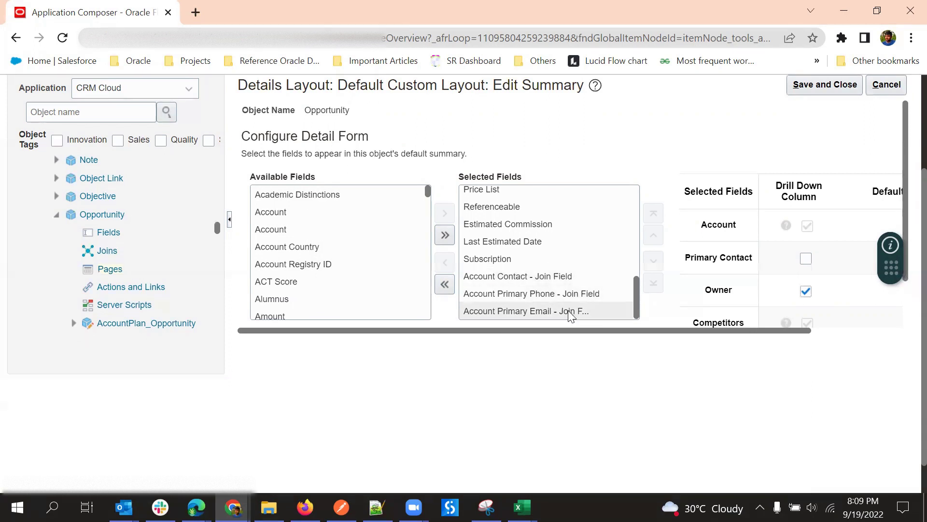
{"action": "left_click", "coordinate": [820, 89]}
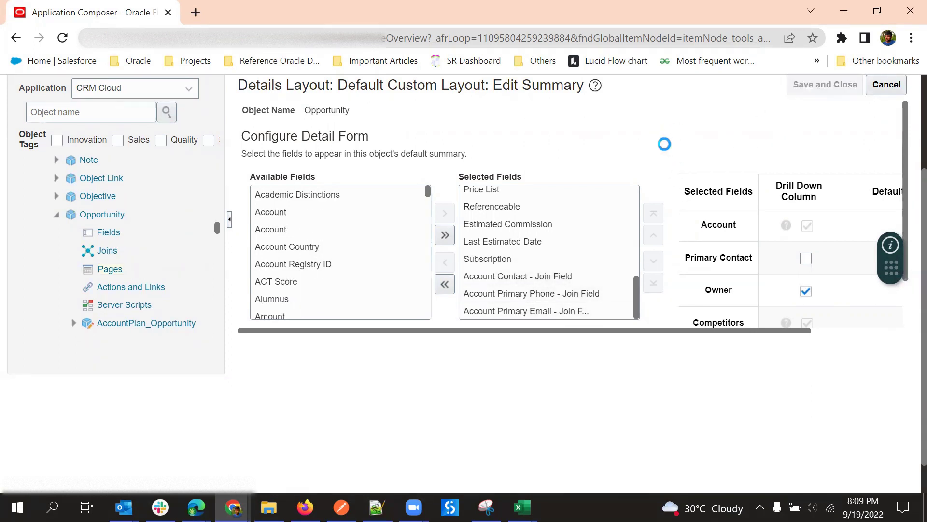
{"action": "scroll", "coordinate": [693, 256], "scroll_direction": "down", "scroll_amount": 5}
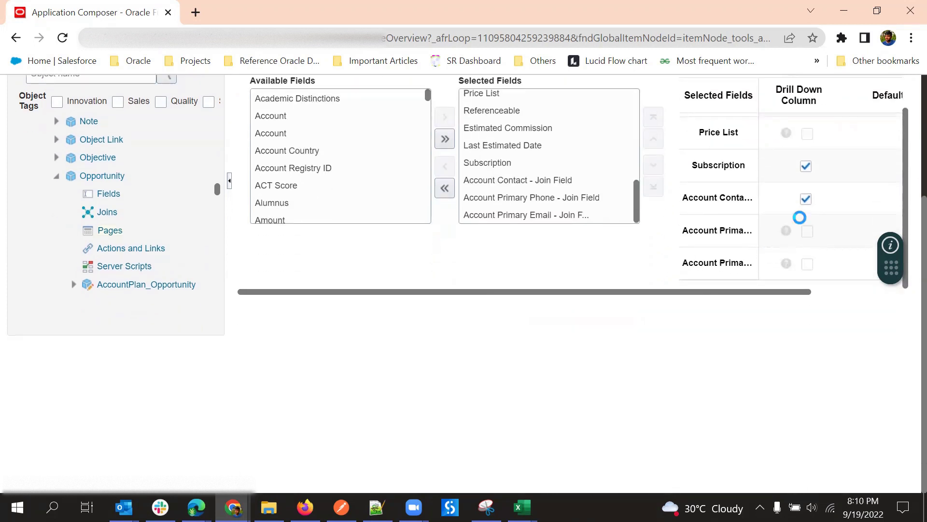
{"action": "scroll", "coordinate": [645, 259], "scroll_direction": "up", "scroll_amount": 2}
{"action": "scroll", "coordinate": [654, 270], "scroll_direction": "down", "scroll_amount": 1}
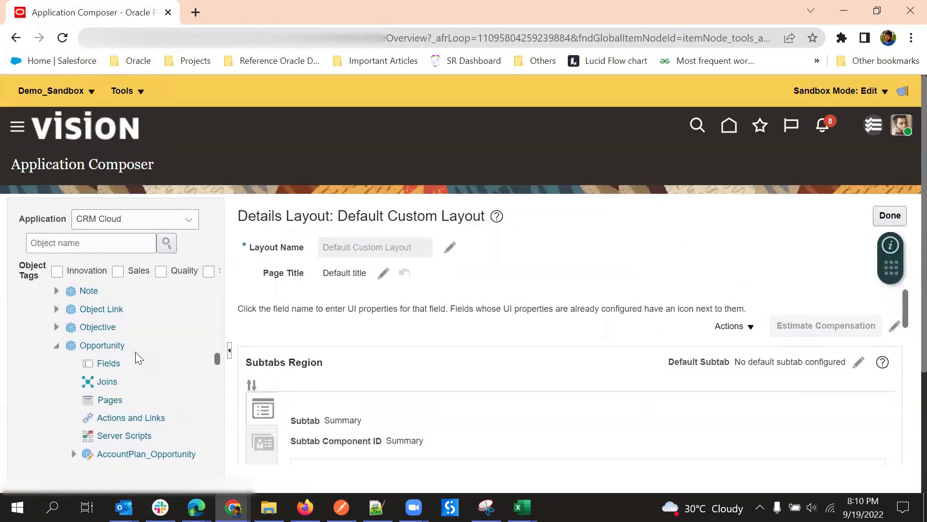
Step: Expand the standard Account object and open the Default Custom Layout from its pages, at the Profile subtab's summary
{"action": "scroll", "coordinate": [135, 351], "scroll_direction": "up", "scroll_amount": 6}
{"action": "scroll", "coordinate": [132, 348], "scroll_direction": "up", "scroll_amount": 10}
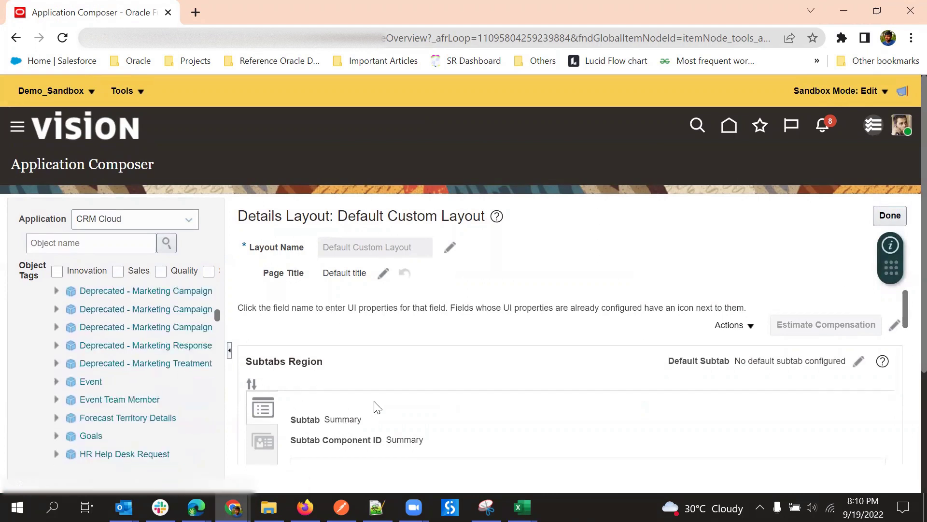
{"action": "scroll", "coordinate": [377, 408], "scroll_direction": "down", "scroll_amount": 5}
{"action": "scroll", "coordinate": [136, 356], "scroll_direction": "up", "scroll_amount": 10}
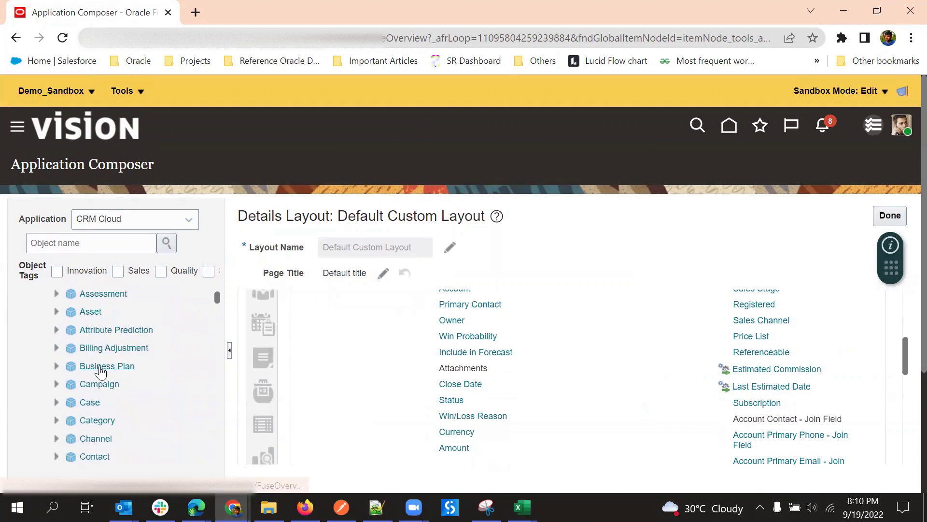
{"action": "left_click", "coordinate": [56, 345]}
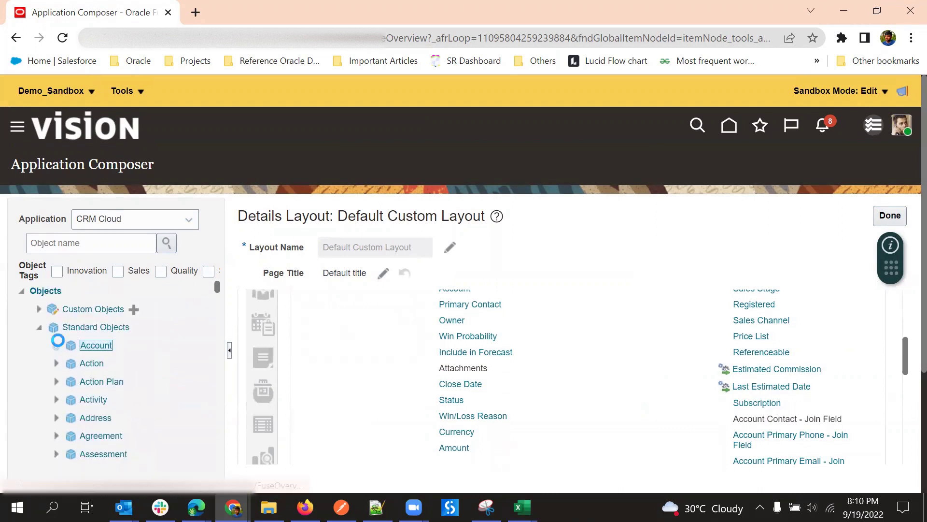
{"action": "left_click", "coordinate": [111, 381]}
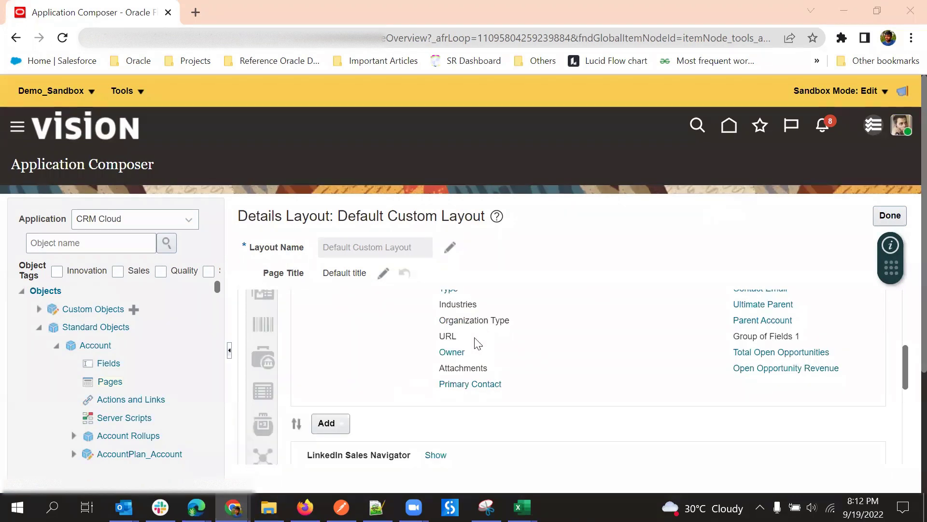
{"action": "scroll", "coordinate": [478, 343], "scroll_direction": "up", "scroll_amount": 2}
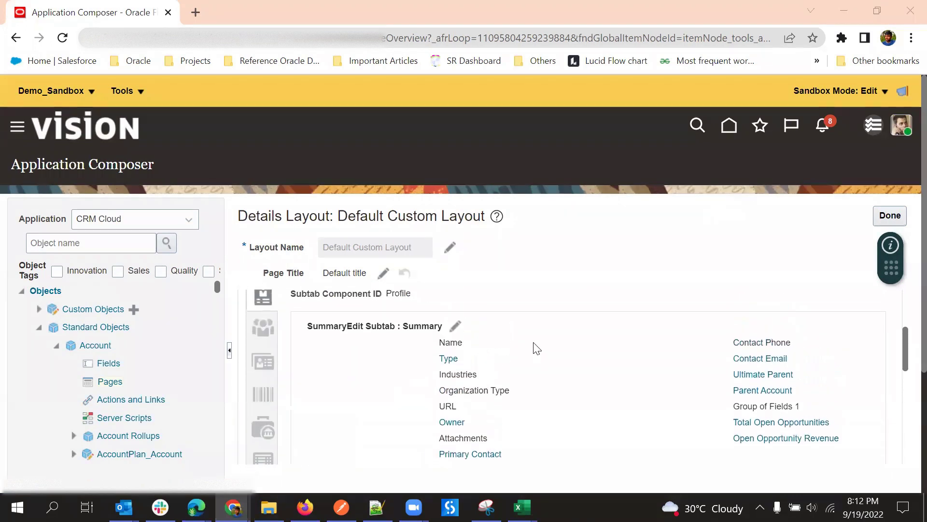
Step: Edit the Account layout's summary and add All emails and All phones to its selected fields
{"action": "left_click", "coordinate": [457, 330]}
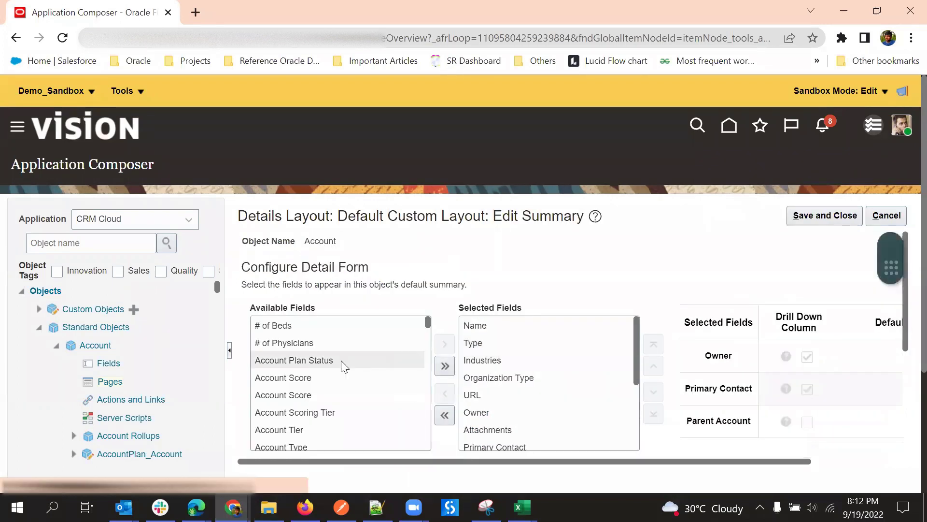
{"action": "scroll", "coordinate": [340, 367], "scroll_direction": "down", "scroll_amount": 3}
{"action": "scroll", "coordinate": [337, 371], "scroll_direction": "down", "scroll_amount": 4}
{"action": "scroll", "coordinate": [337, 376], "scroll_direction": "up", "scroll_amount": 4}
{"action": "double_click", "coordinate": [312, 353]}
{"action": "double_click", "coordinate": [324, 387]}
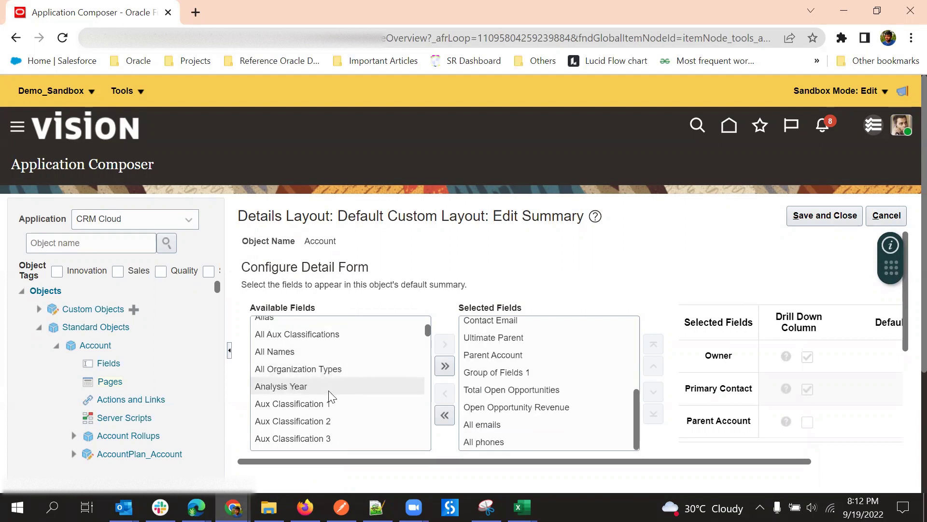
Step: Look through the remaining available Account fields, then save and close the edited summary
{"action": "scroll", "coordinate": [363, 363], "scroll_direction": "down", "scroll_amount": 3}
{"action": "scroll", "coordinate": [363, 369], "scroll_direction": "down", "scroll_amount": 5}
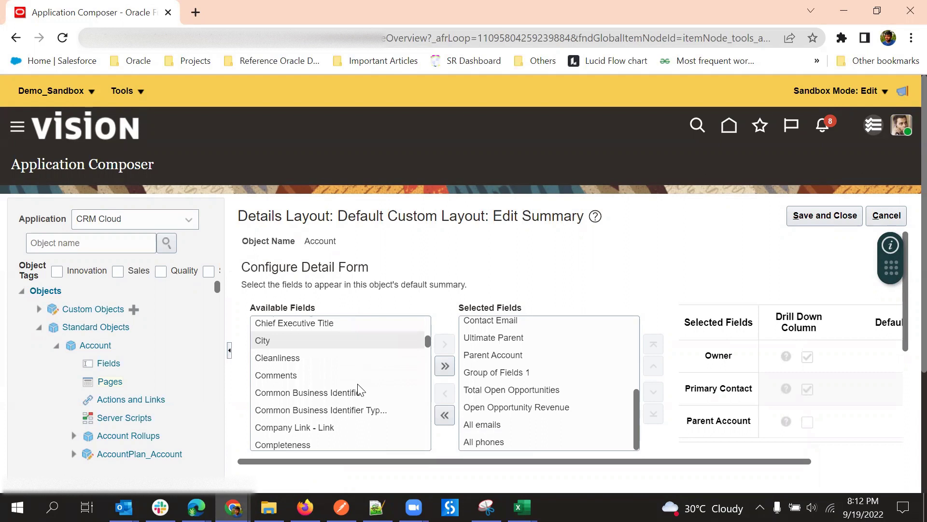
{"action": "scroll", "coordinate": [356, 380], "scroll_direction": "down", "scroll_amount": 3}
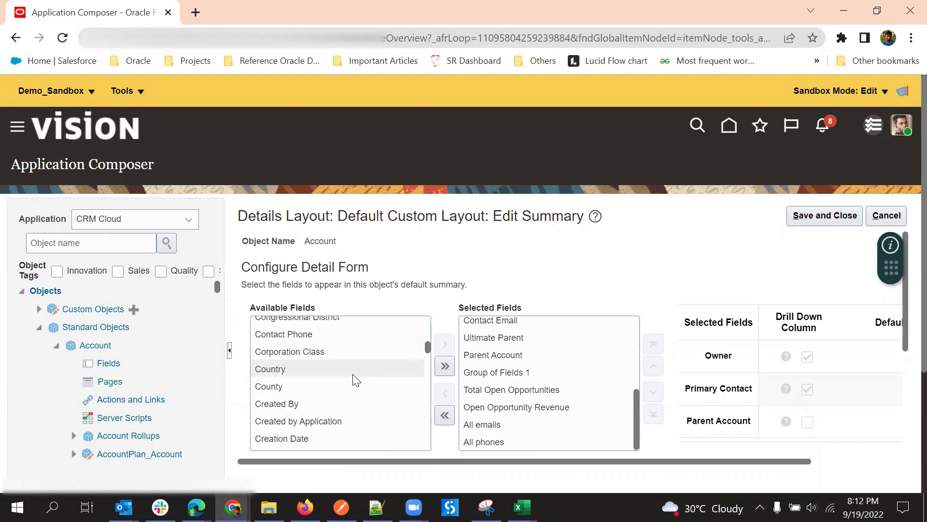
{"action": "scroll", "coordinate": [528, 375], "scroll_direction": "up", "scroll_amount": 2}
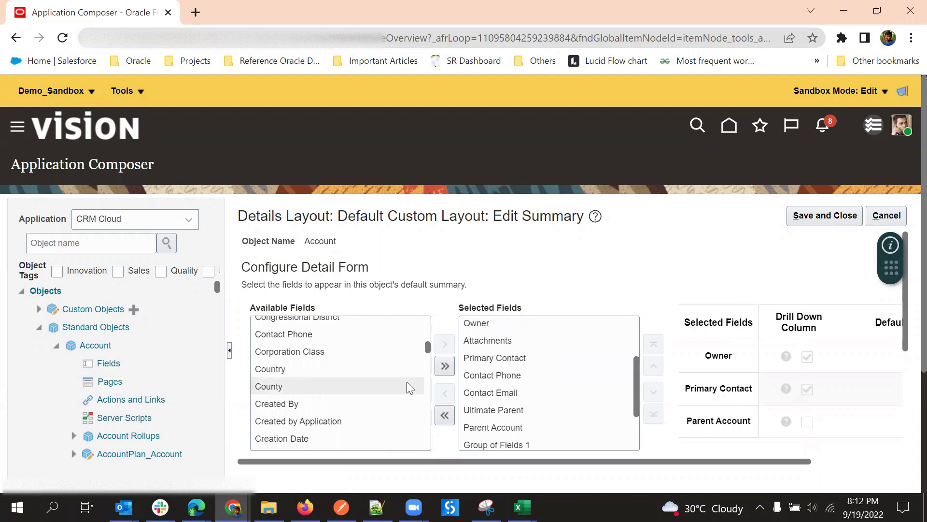
{"action": "scroll", "coordinate": [341, 379], "scroll_direction": "down", "scroll_amount": 7}
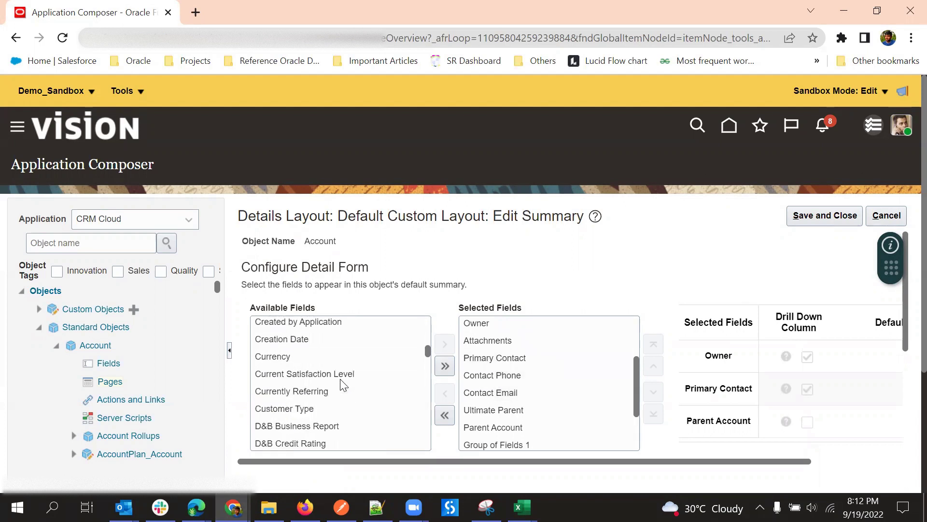
{"action": "left_click", "coordinate": [825, 216]}
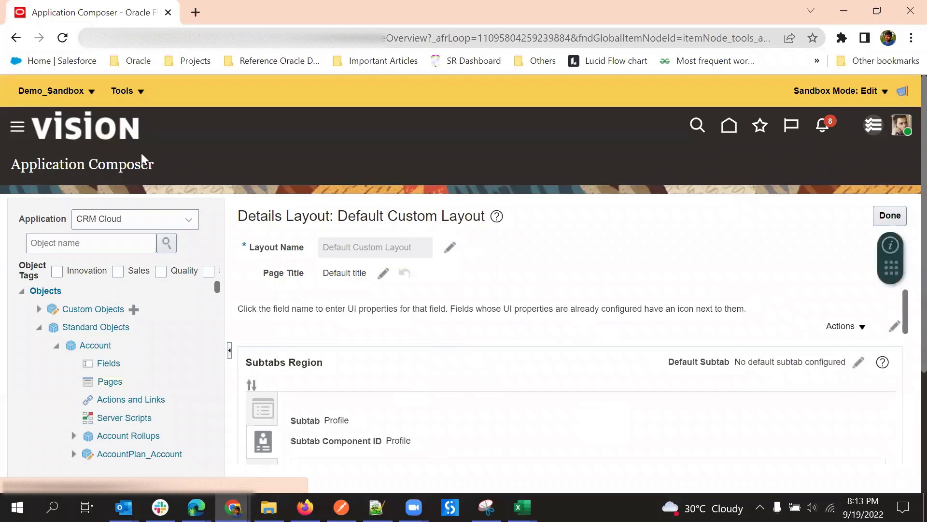
Step: Go to the Opportunities work area and open the opportunity named testt
{"action": "left_click", "coordinate": [19, 127]}
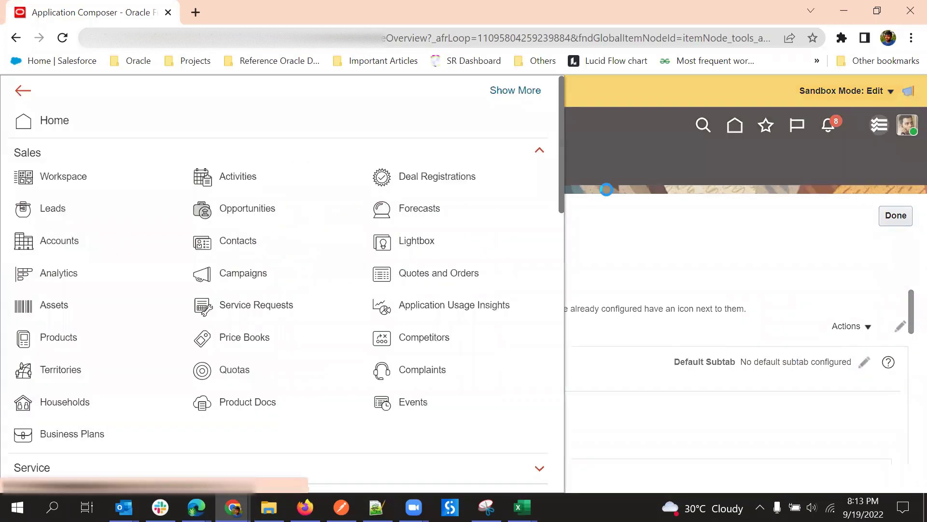
{"action": "left_click", "coordinate": [653, 206]}
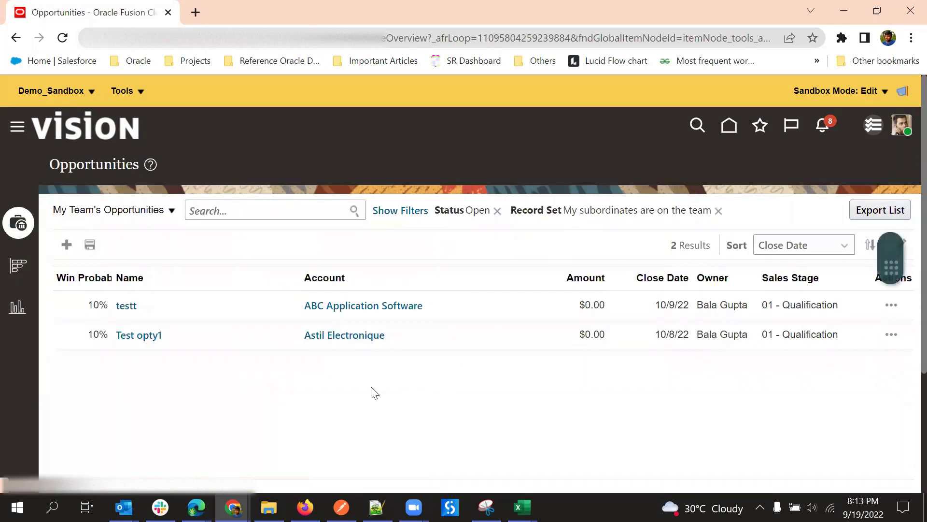
{"action": "left_click", "coordinate": [126, 306]}
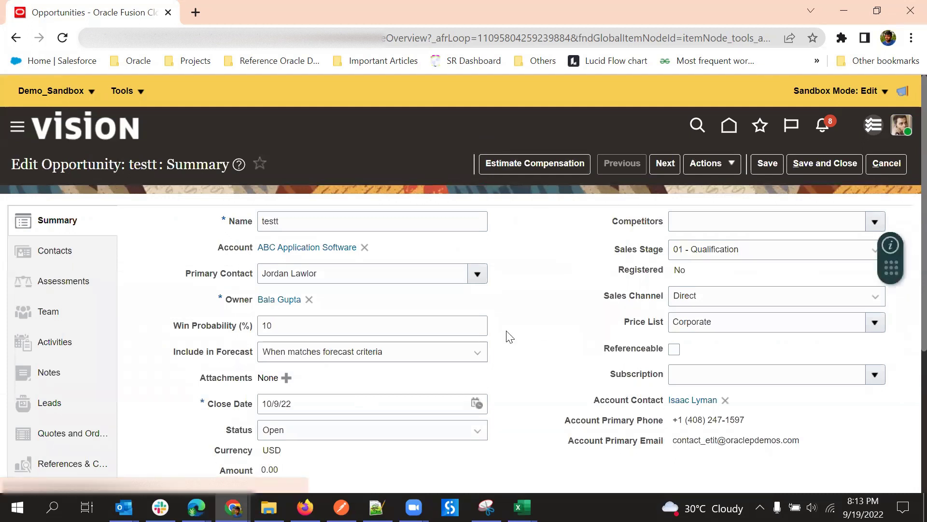
Step: Examine the Account Contact, Account Primary Phone and Account Primary Email fields on the opportunity's summary
{"action": "scroll", "coordinate": [570, 301], "scroll_direction": "down", "scroll_amount": 1}
{"action": "scroll", "coordinate": [570, 300], "scroll_direction": "down", "scroll_amount": 3}
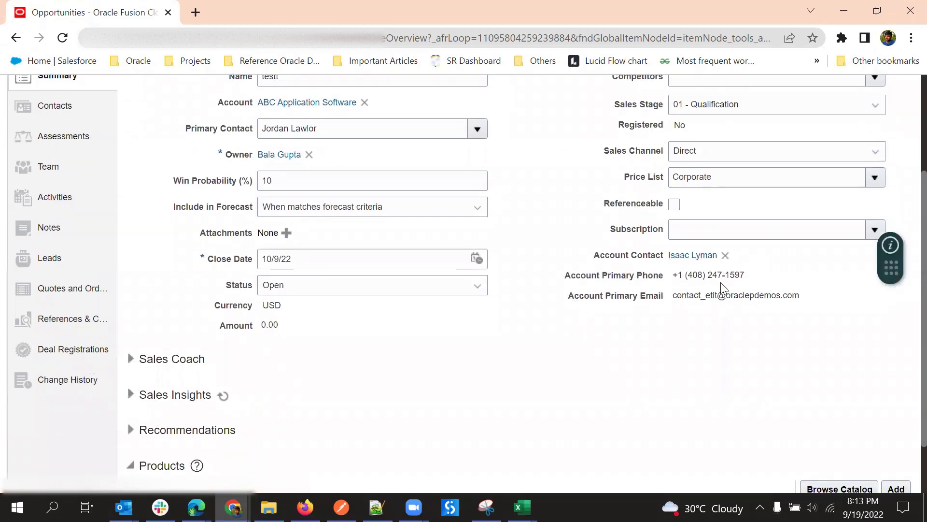
{"action": "scroll", "coordinate": [621, 282], "scroll_direction": "up", "scroll_amount": 2}
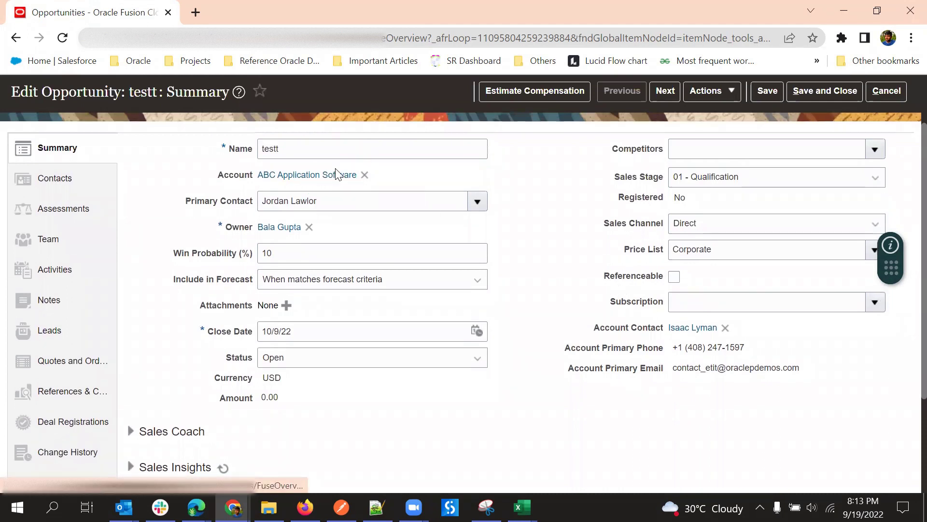
{"action": "left_click_drag", "start_coordinate": [606, 332], "coordinate": [664, 333]}
{"action": "left_click", "coordinate": [626, 334]}
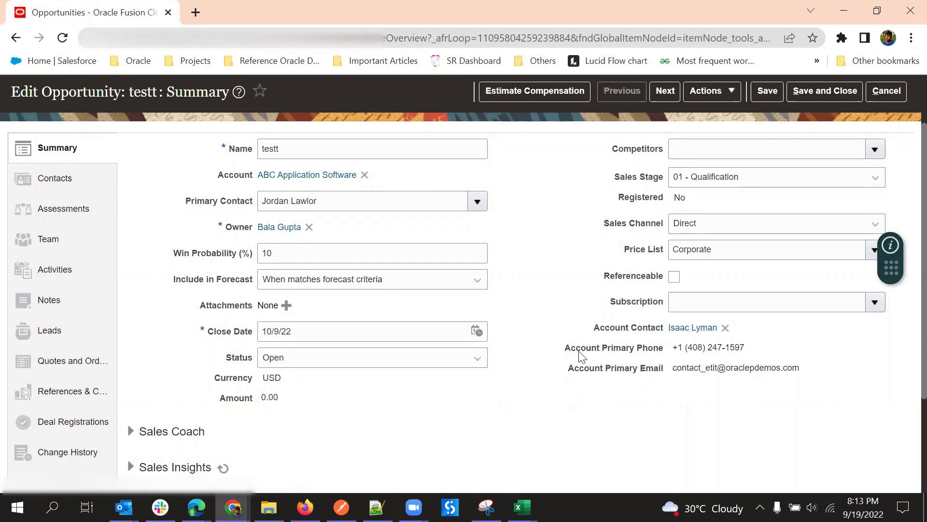
{"action": "left_click_drag", "start_coordinate": [571, 354], "coordinate": [674, 348]}
{"action": "left_click", "coordinate": [644, 369]}
{"action": "left_click_drag", "start_coordinate": [559, 381], "coordinate": [676, 384]}
{"action": "left_click", "coordinate": [674, 383]}
Step: Open the opportunity's account, ABC Application Software, and review the details on its overview
{"action": "left_click", "coordinate": [326, 178]}
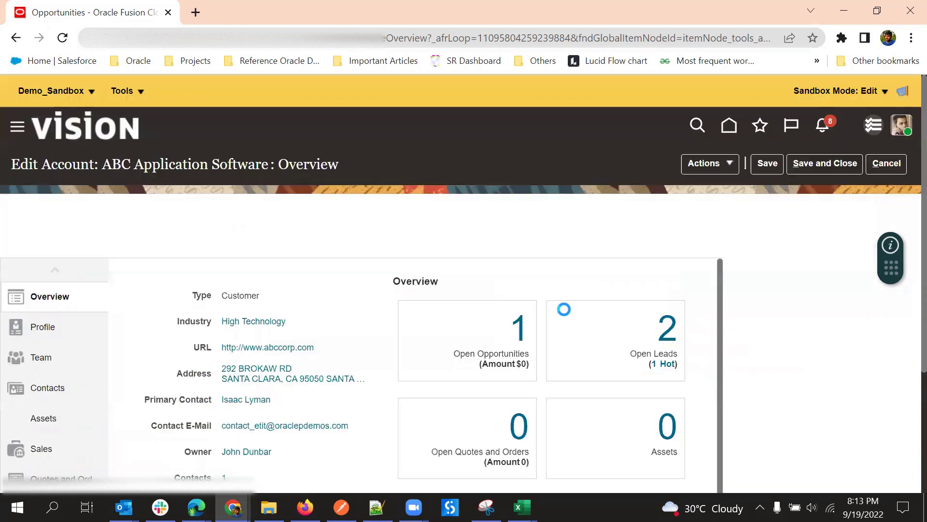
{"action": "scroll", "coordinate": [328, 249], "scroll_direction": "down", "scroll_amount": 3}
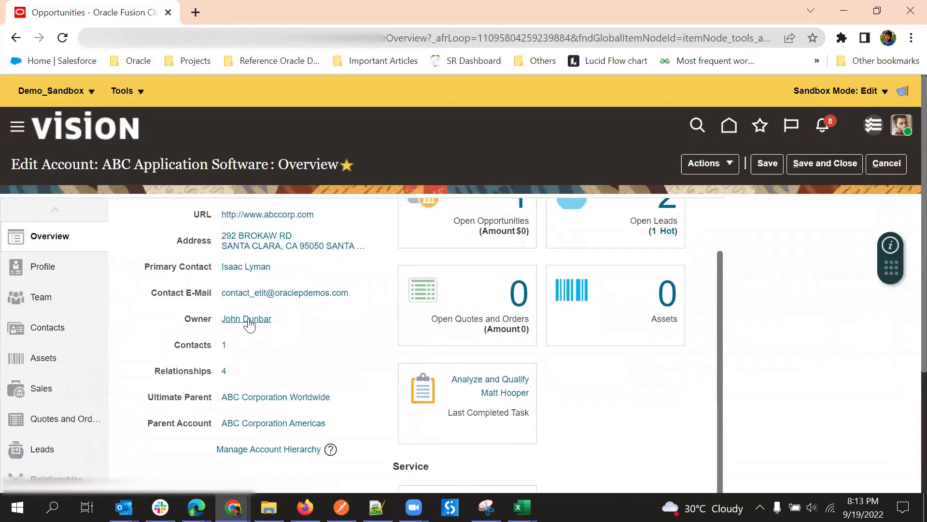
{"action": "scroll", "coordinate": [213, 333], "scroll_direction": "down", "scroll_amount": 2}
{"action": "scroll", "coordinate": [207, 379], "scroll_direction": "up", "scroll_amount": 5}
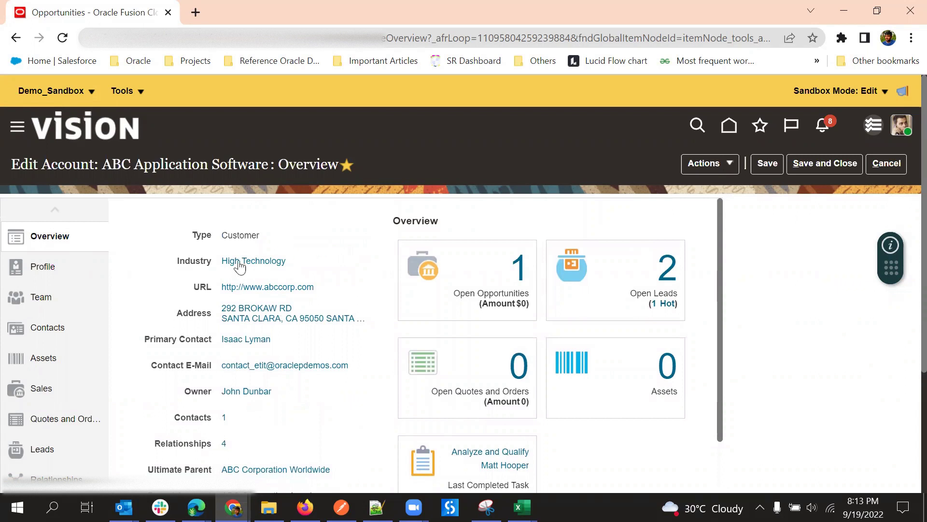
Step: Check the primary entries under All emails and All phones in the account's profile, cancelling both dialogs
{"action": "left_click", "coordinate": [58, 269]}
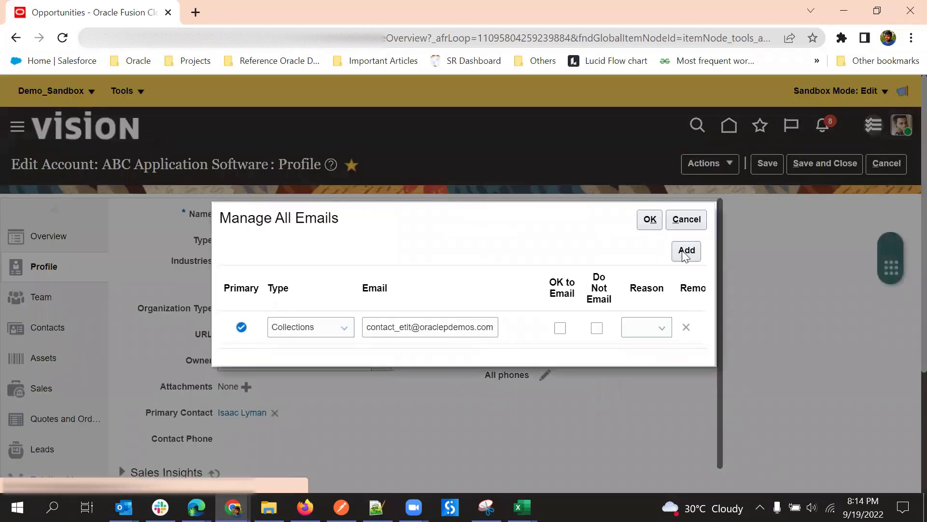
{"action": "left_click", "coordinate": [691, 221]}
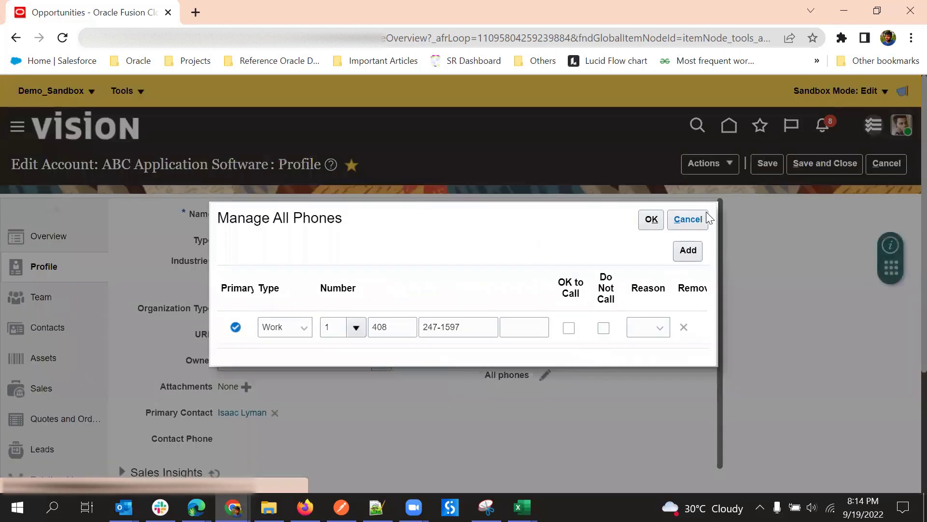
{"action": "left_click", "coordinate": [705, 217]}
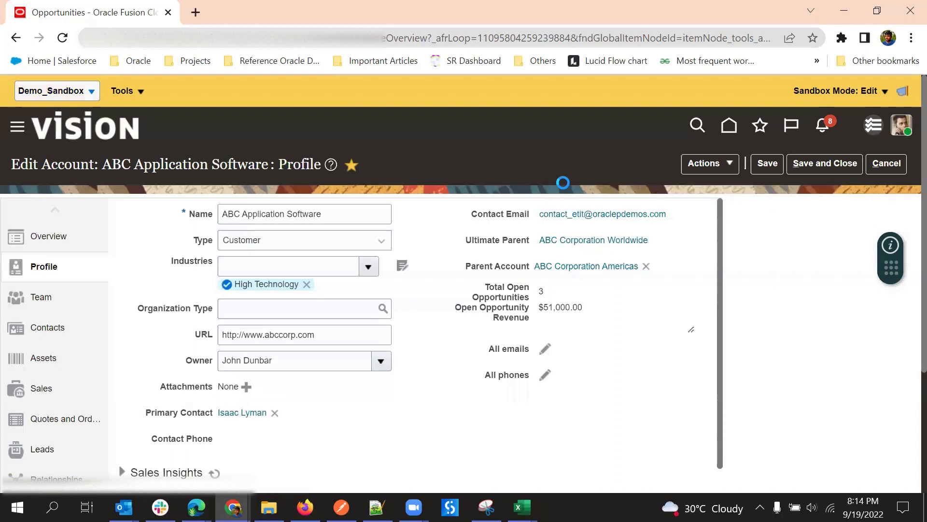
Step: Leave the account profile without saving and check the Account Primary Phone and Account Primary Email on the opportunity testt
{"action": "left_click", "coordinate": [887, 163]}
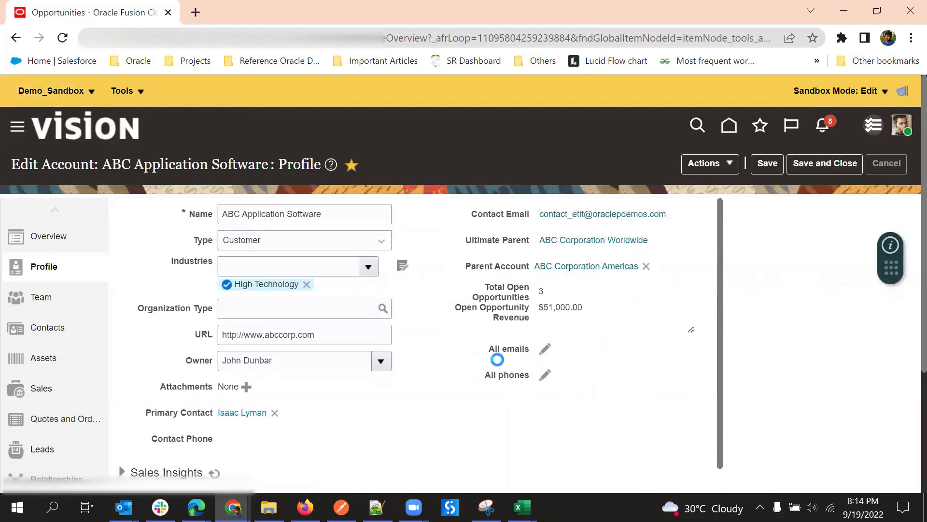
{"action": "scroll", "coordinate": [646, 374], "scroll_direction": "down", "scroll_amount": 2}
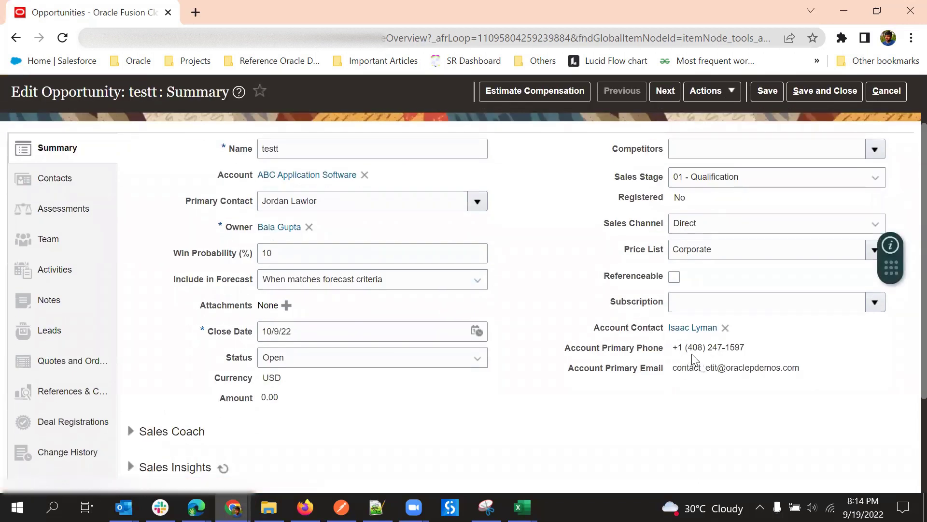
{"action": "left_click_drag", "start_coordinate": [676, 347], "coordinate": [738, 368]}
Step: Replace the opportunity's Account Contact with the third contact in the suggestion list and save the opportunity
{"action": "left_click", "coordinate": [611, 323]}
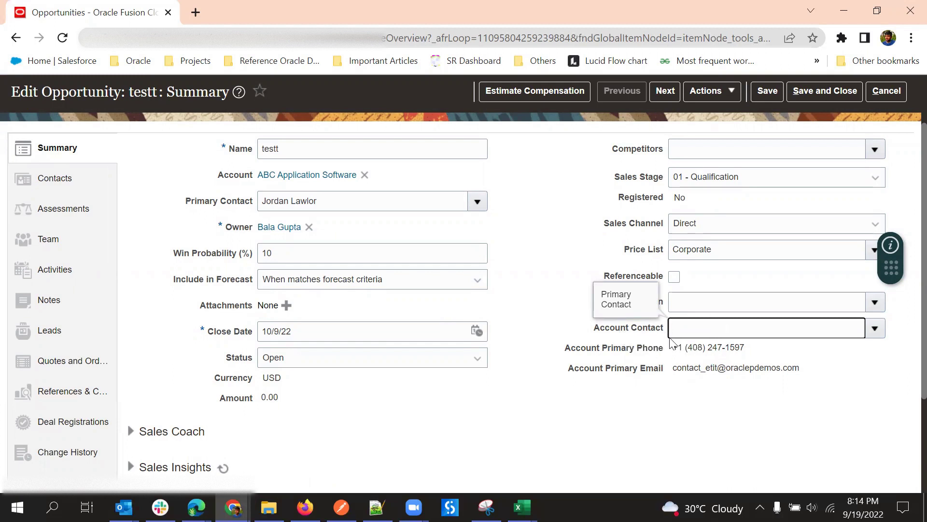
{"action": "left_click", "coordinate": [857, 347]}
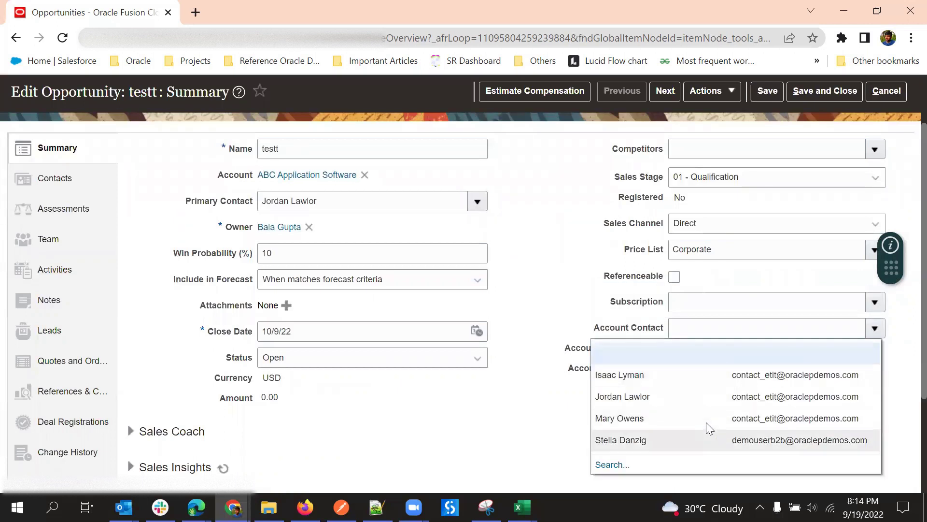
{"action": "left_click", "coordinate": [706, 422]}
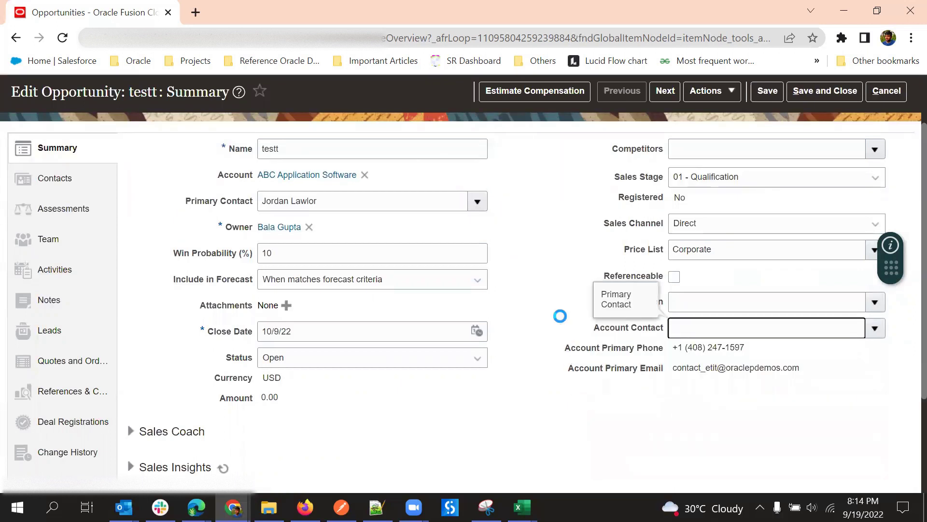
{"action": "scroll", "coordinate": [599, 298], "scroll_direction": "up", "scroll_amount": 1}
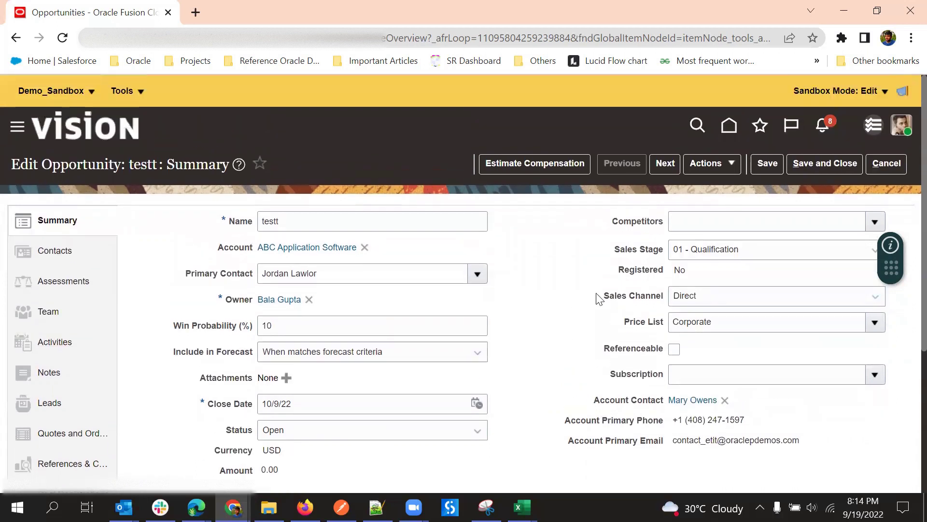
{"action": "left_click", "coordinate": [755, 169]}
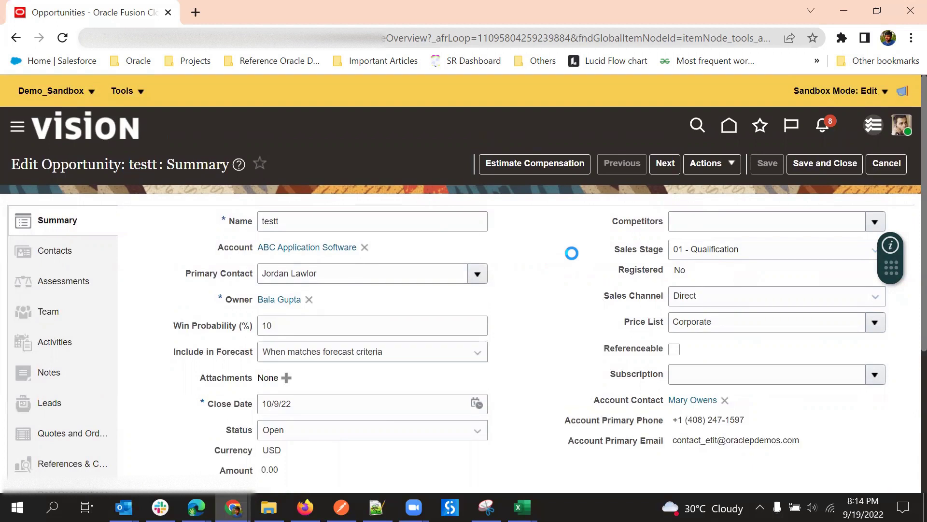
Step: Open the account ABC Application Software, check its Primary Contact on the overview, and return to the opportunity without saving
{"action": "left_click", "coordinate": [346, 248]}
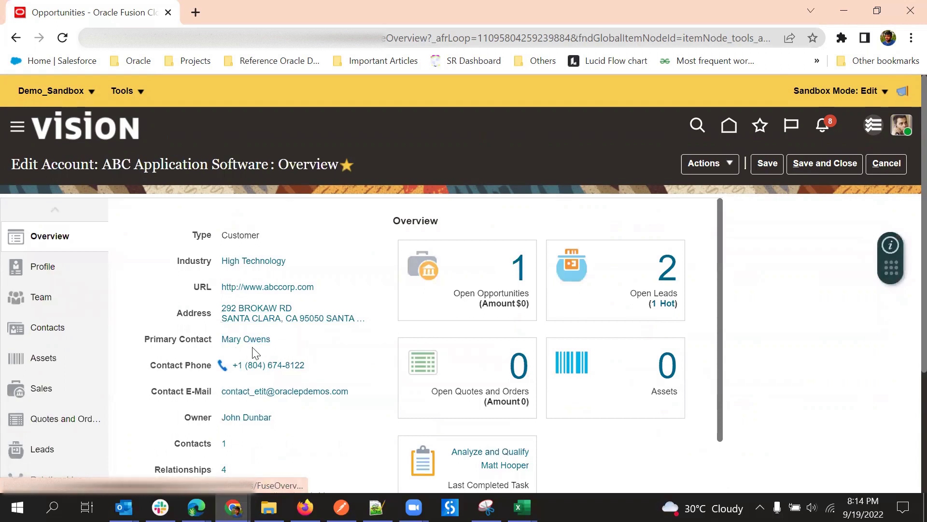
{"action": "left_click_drag", "start_coordinate": [156, 344], "coordinate": [273, 351]}
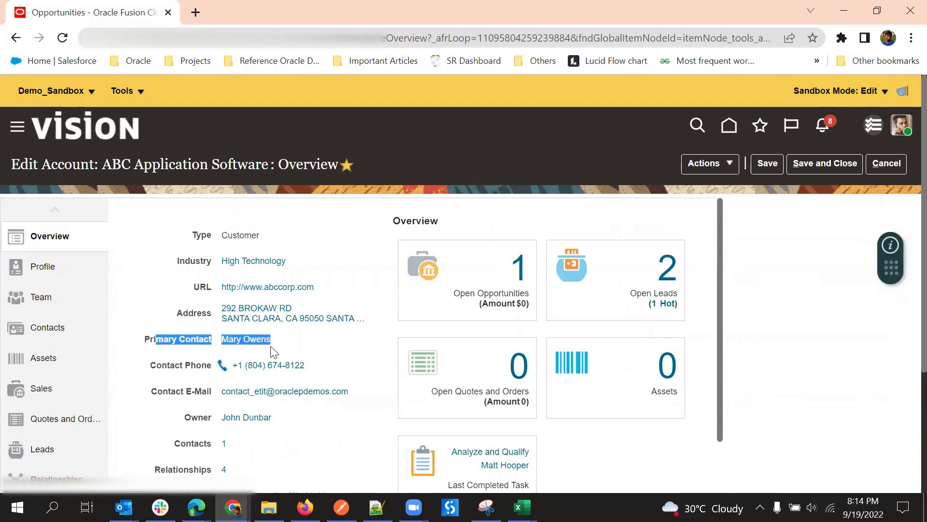
{"action": "left_click", "coordinate": [311, 346]}
{"action": "left_click", "coordinate": [886, 163]}
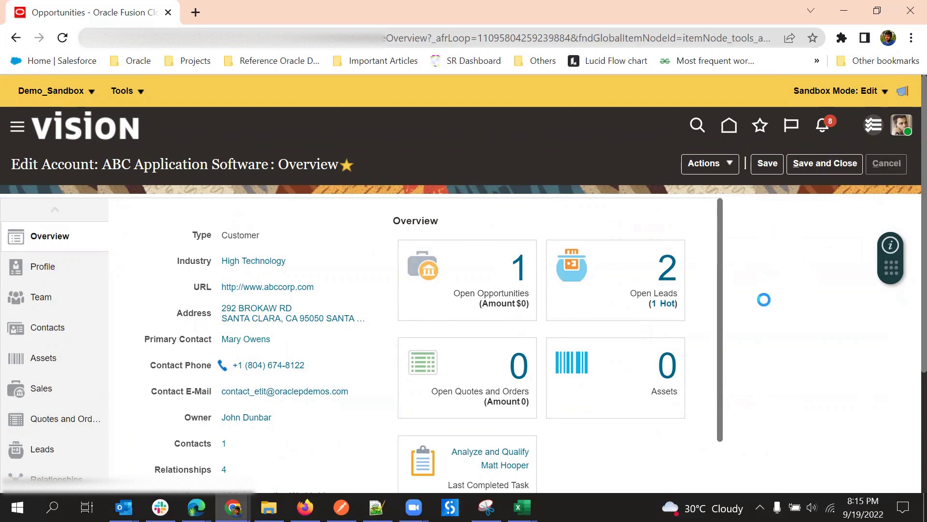
Step: Review the Account Contact, Account Primary Phone and Account Primary Email fields on the opportunity's summary once more
{"action": "scroll", "coordinate": [690, 372], "scroll_direction": "down", "scroll_amount": 3}
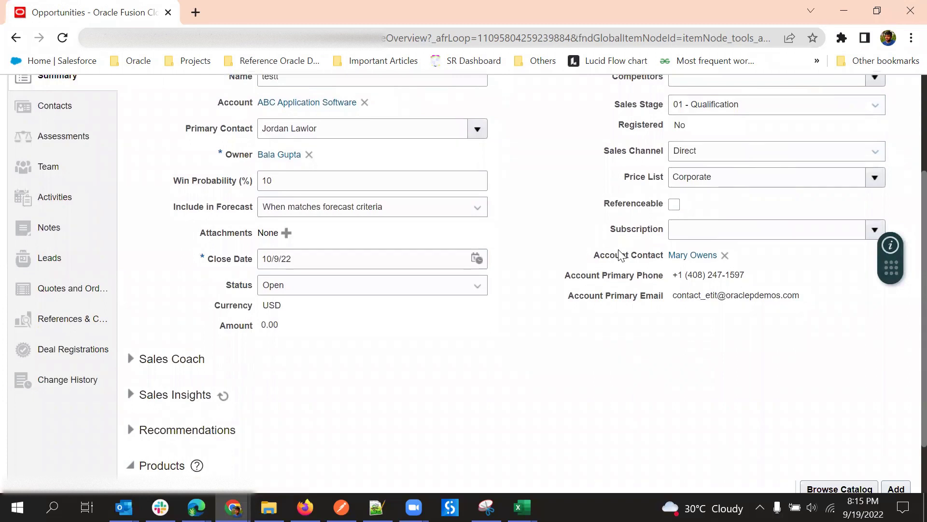
{"action": "scroll", "coordinate": [606, 292], "scroll_direction": "up", "scroll_amount": 2}
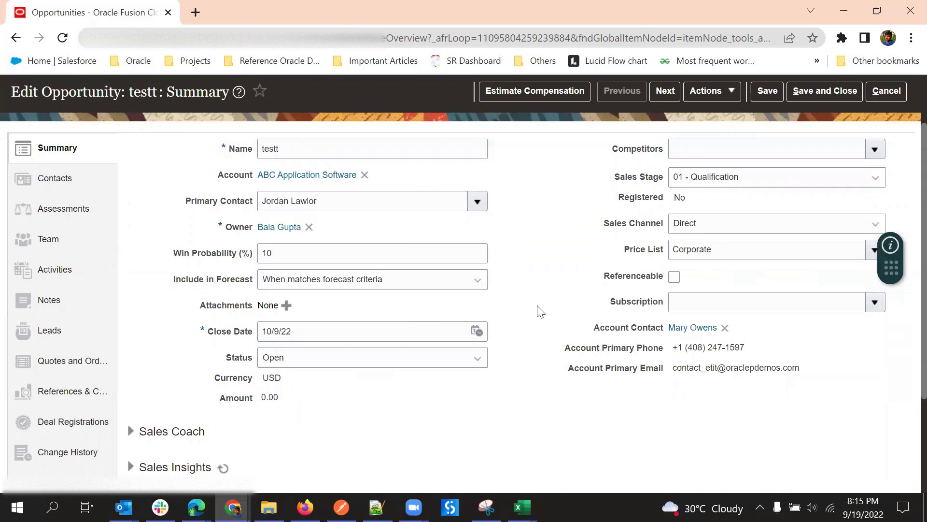
{"action": "scroll", "coordinate": [536, 311], "scroll_direction": "up", "scroll_amount": 2}
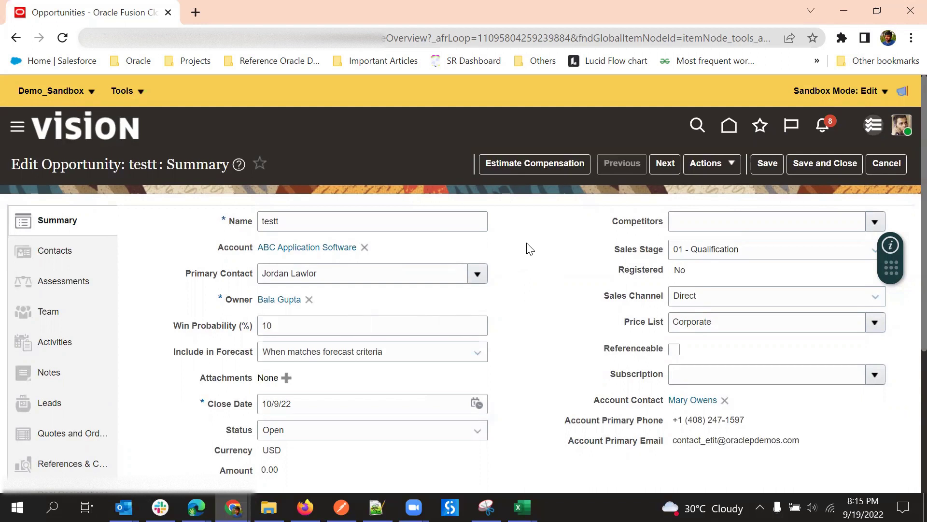
{"action": "scroll", "coordinate": [533, 246], "scroll_direction": "down", "scroll_amount": 3}
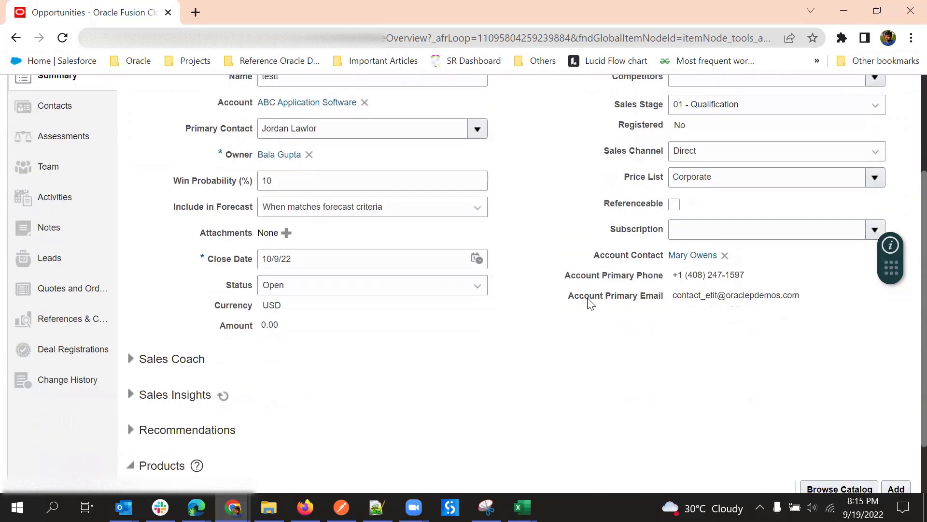
{"action": "scroll", "coordinate": [568, 274], "scroll_direction": "up", "scroll_amount": 3}
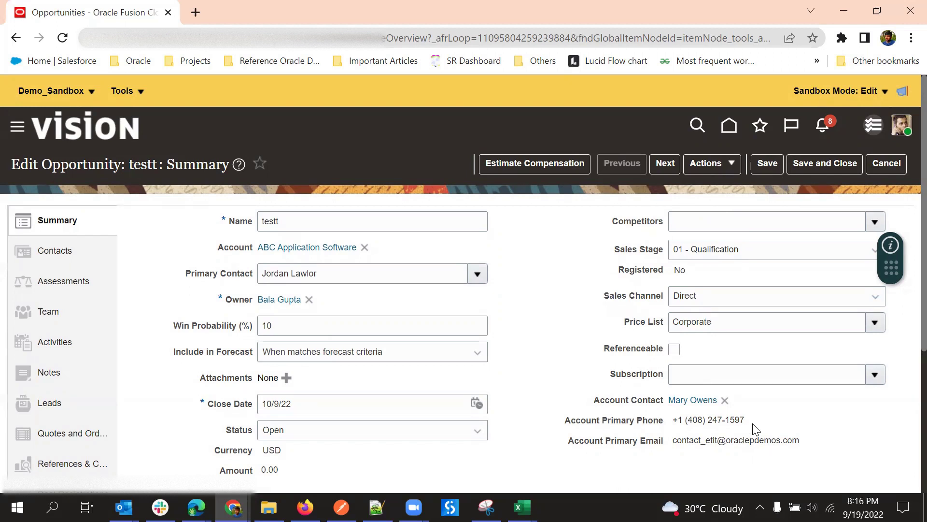
{"action": "scroll", "coordinate": [549, 288], "scroll_direction": "down", "scroll_amount": 2}
{"action": "scroll", "coordinate": [549, 288], "scroll_direction": "up", "scroll_amount": 2}
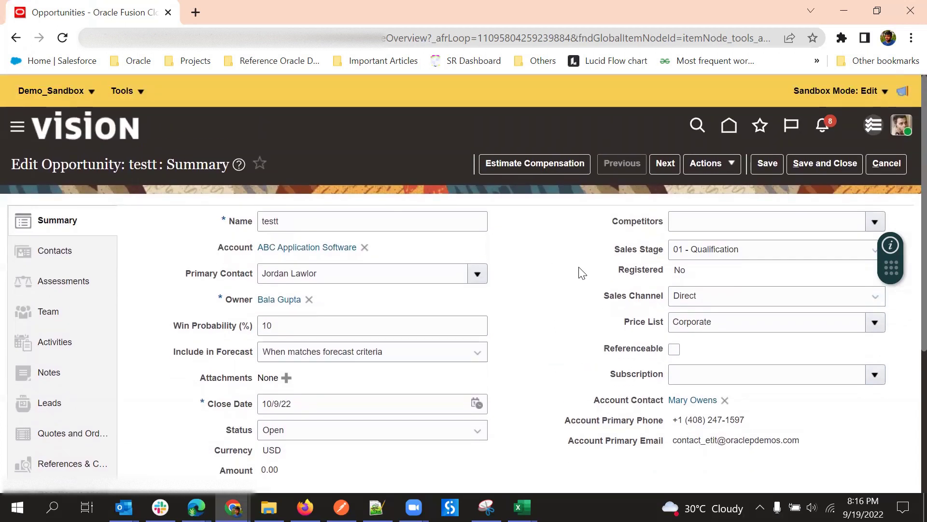